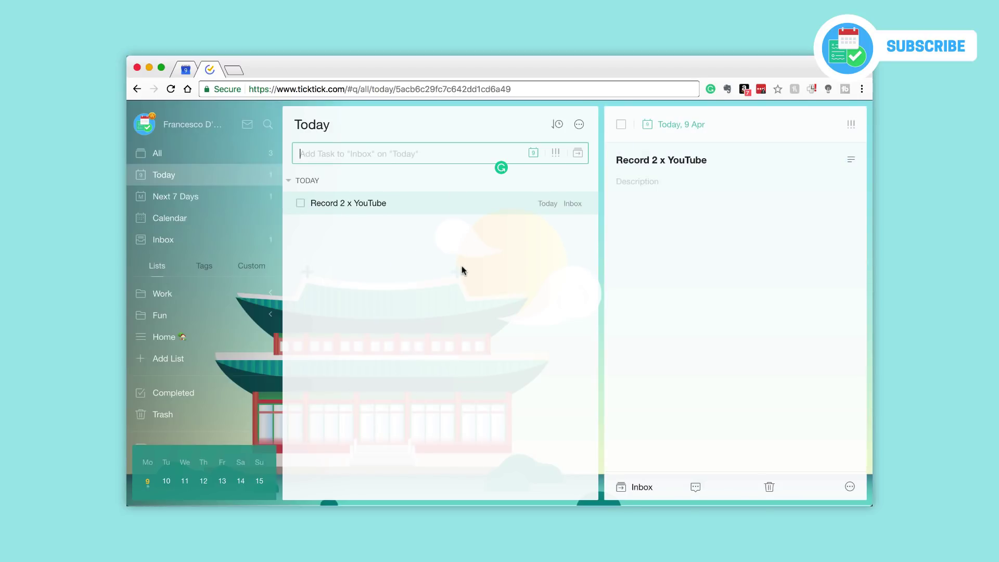
- Convert the "Record 2 x YouTube" task from a plain description to a checklist
{"action": "left_click", "coordinate": [657, 193]}
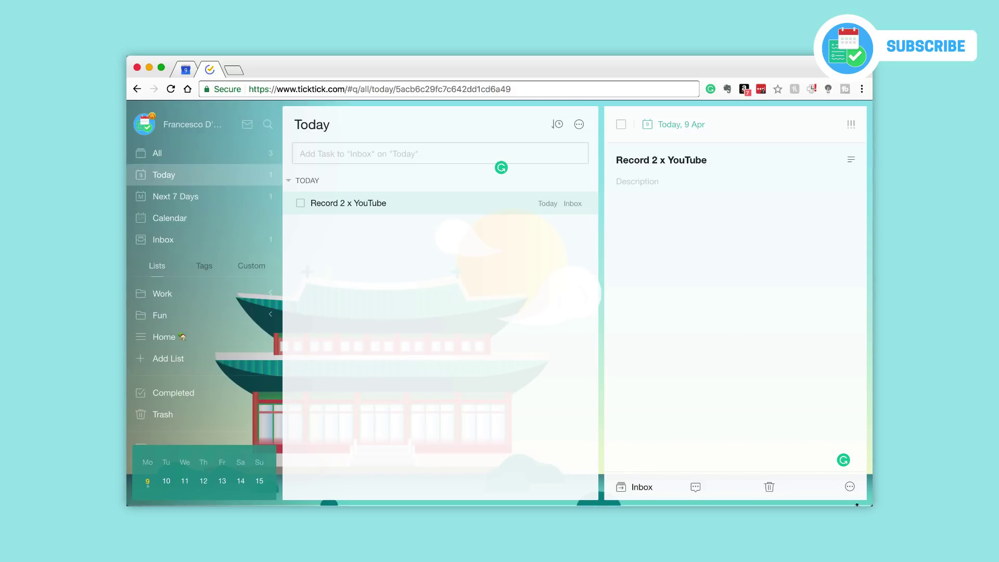
{"action": "left_click", "coordinate": [850, 487]}
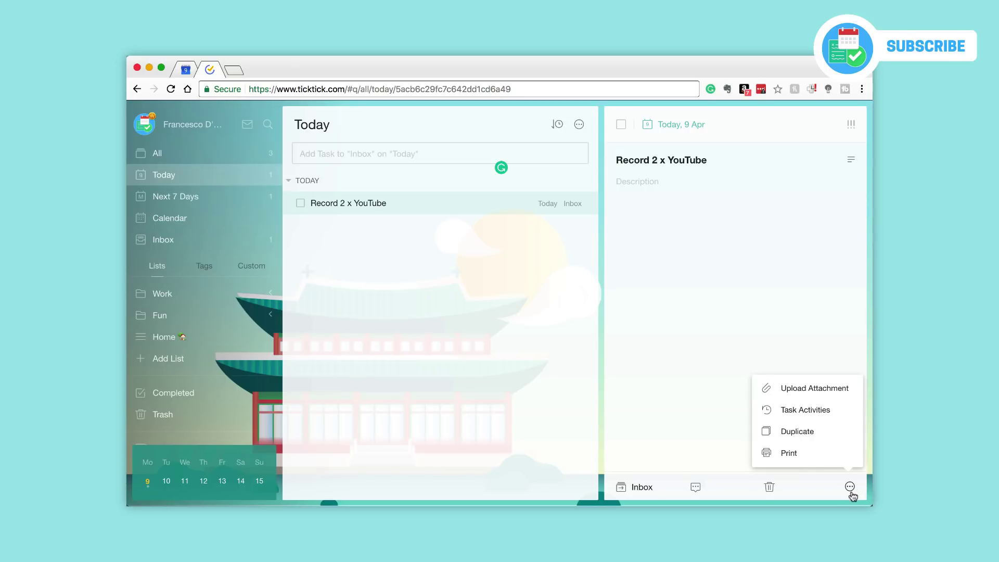
{"action": "left_click", "coordinate": [697, 284]}
{"action": "left_click", "coordinate": [851, 160]}
{"action": "left_click", "coordinate": [849, 205]}
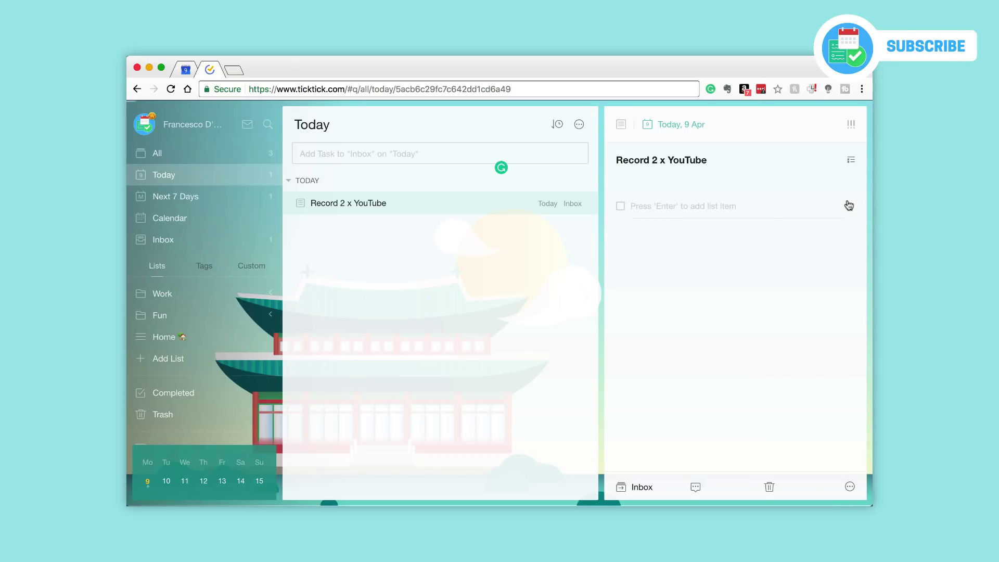
- Add checklist items "Record introduction to Bullet Journal" followed by the creator's name, and "Record Ending to TTU Episode 1 (Kicker)"
{"action": "left_click", "coordinate": [675, 207]}
{"action": "type", "text": "Record introduction to Bullet Jo"}
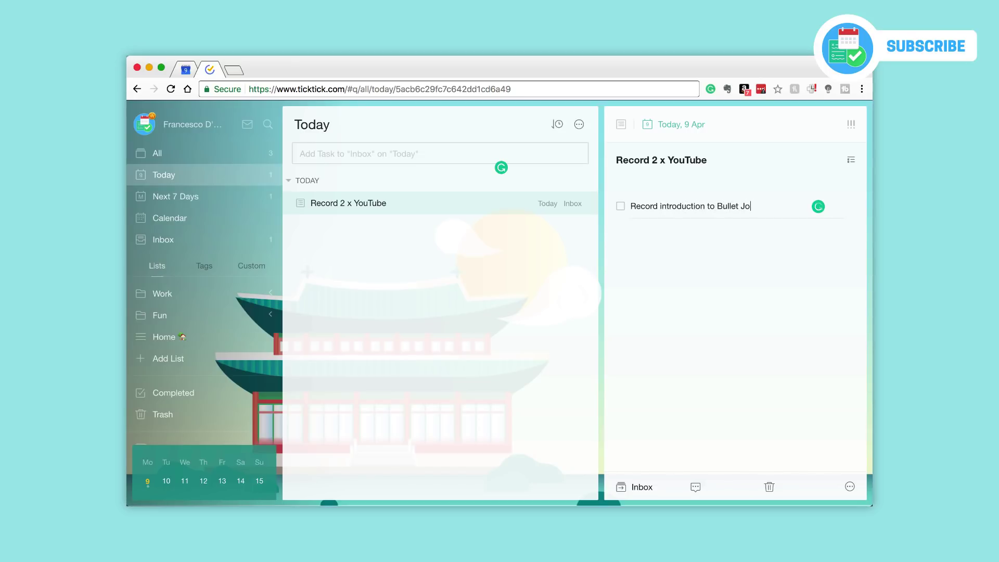
{"action": "type", "text": "urnak"}
{"action": "key", "text": "BackSpace"}
{"action": "key", "text": "BackSpace"}
{"action": "type", "text": "l - Matt Ragland"}
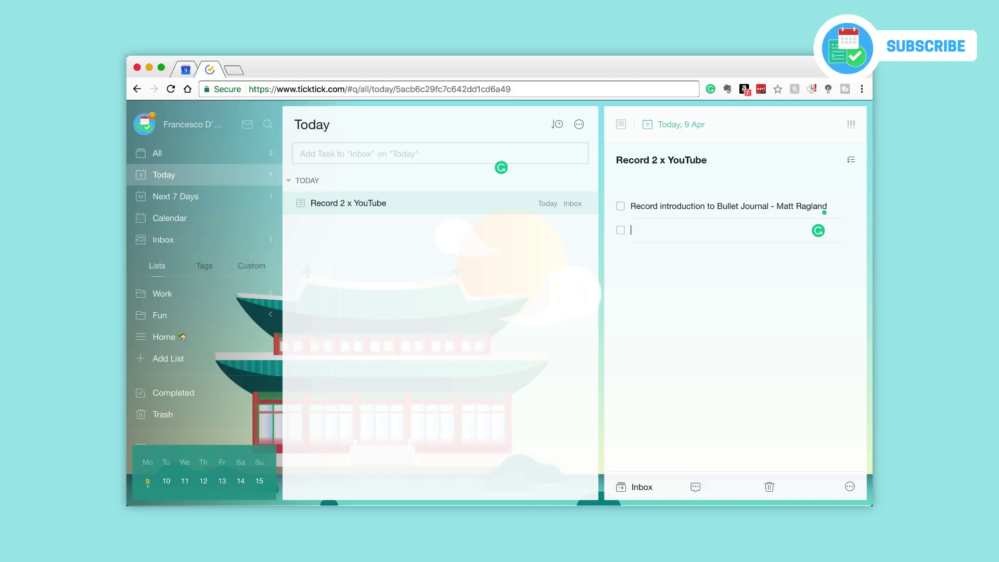
{"action": "type", "text": "Record Ending to TTU Episode 1 "}
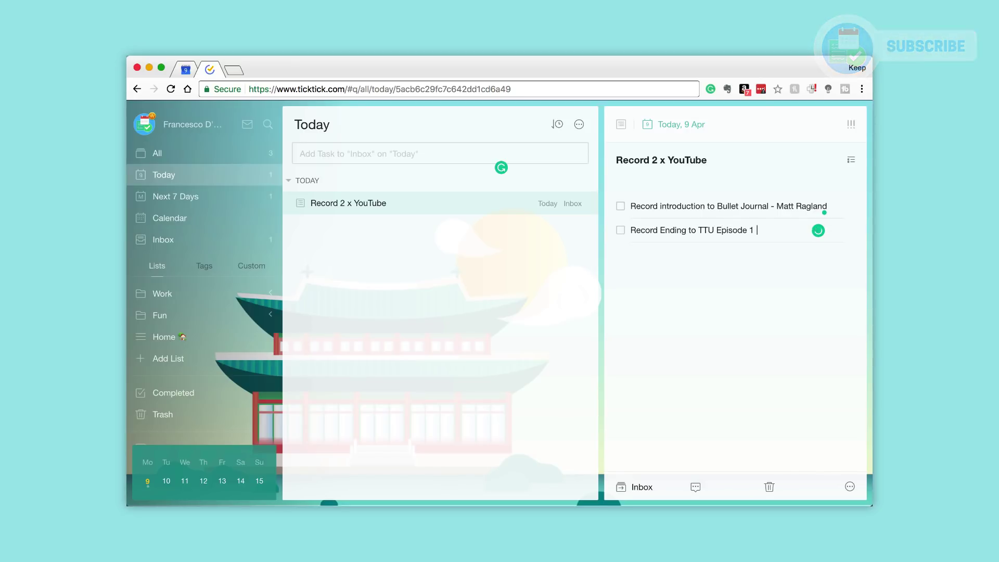
{"action": "type", "text": "(Kicker"}
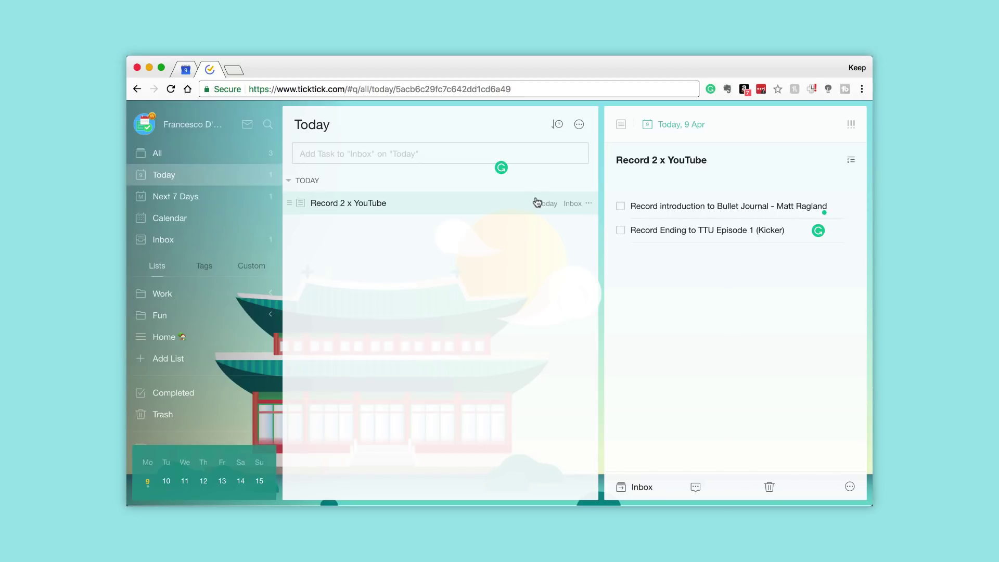
{"action": "left_click", "coordinate": [590, 205]}
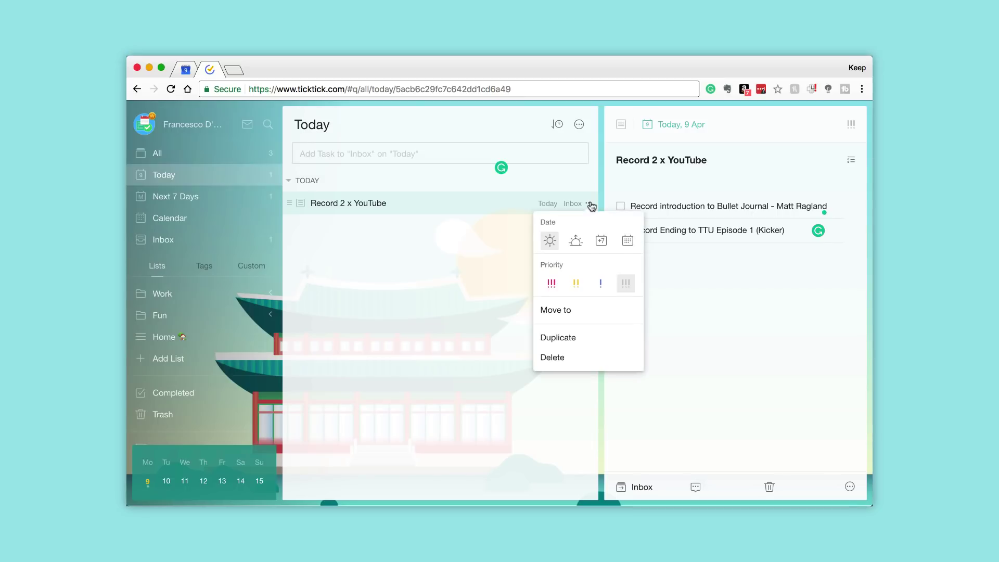
{"action": "mouse_move", "coordinate": [588, 313]}
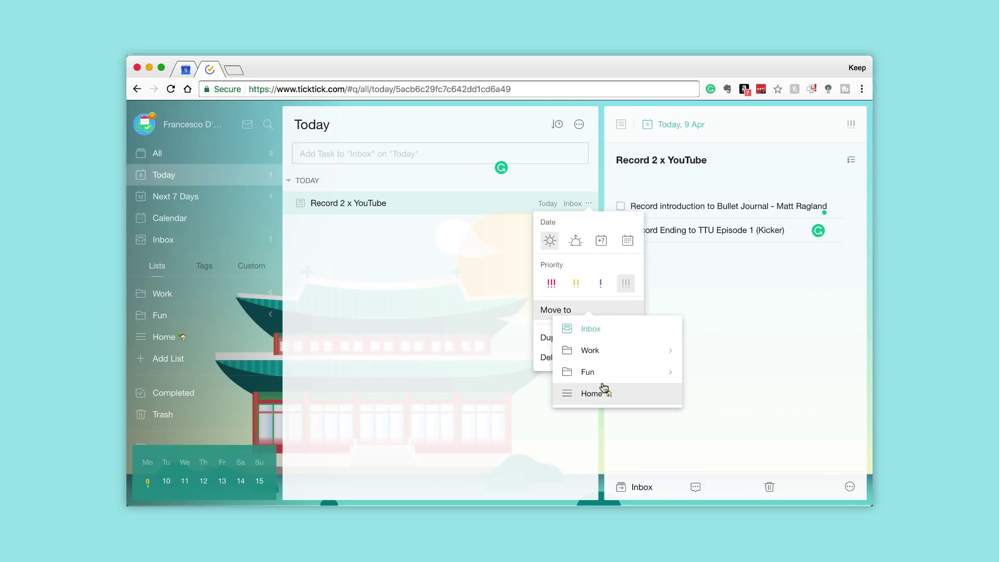
{"action": "mouse_move", "coordinate": [602, 356]}
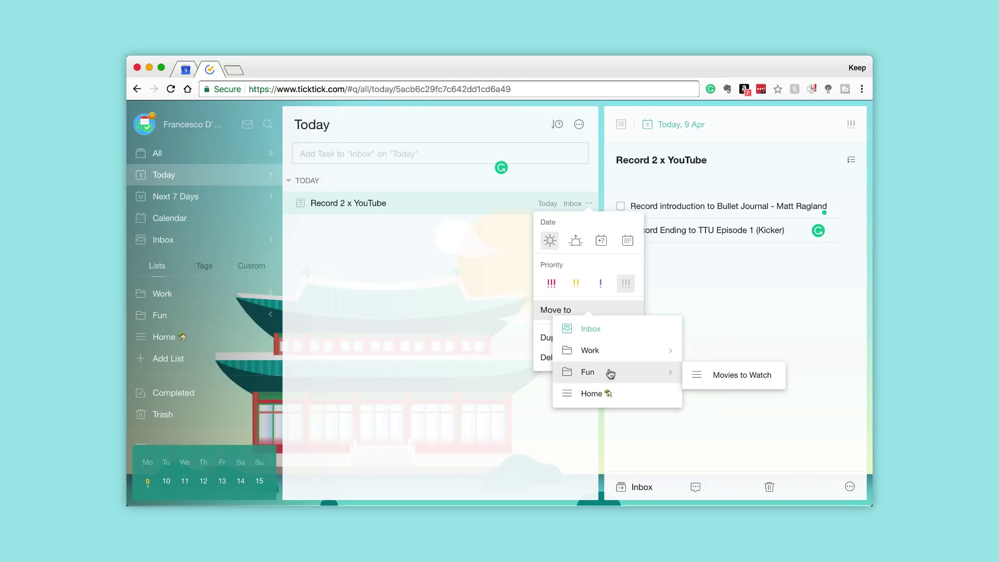
{"action": "left_click", "coordinate": [462, 332]}
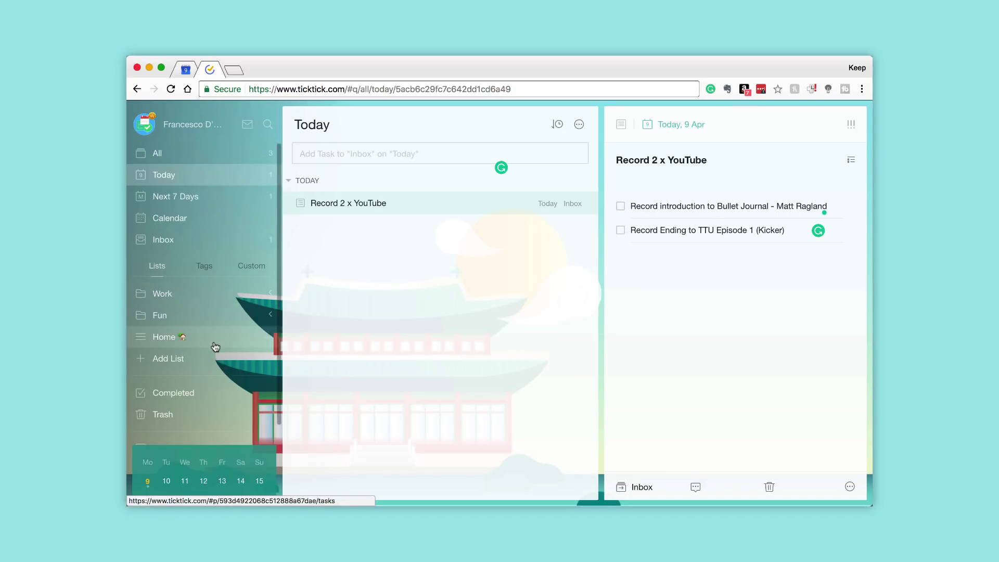
- Create a list named YouTube with the red colour, placed in a new folder named Content
{"action": "left_click", "coordinate": [173, 358]}
{"action": "type", "text": "Yo"}
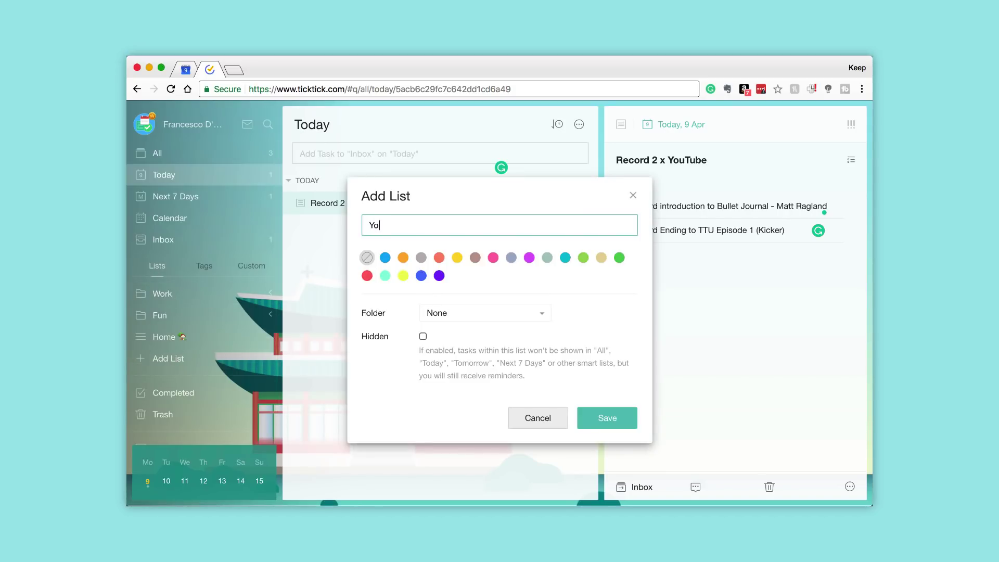
{"action": "type", "text": "uTUbe"}
{"action": "left_click", "coordinate": [367, 276]}
{"action": "left_click", "coordinate": [452, 312]}
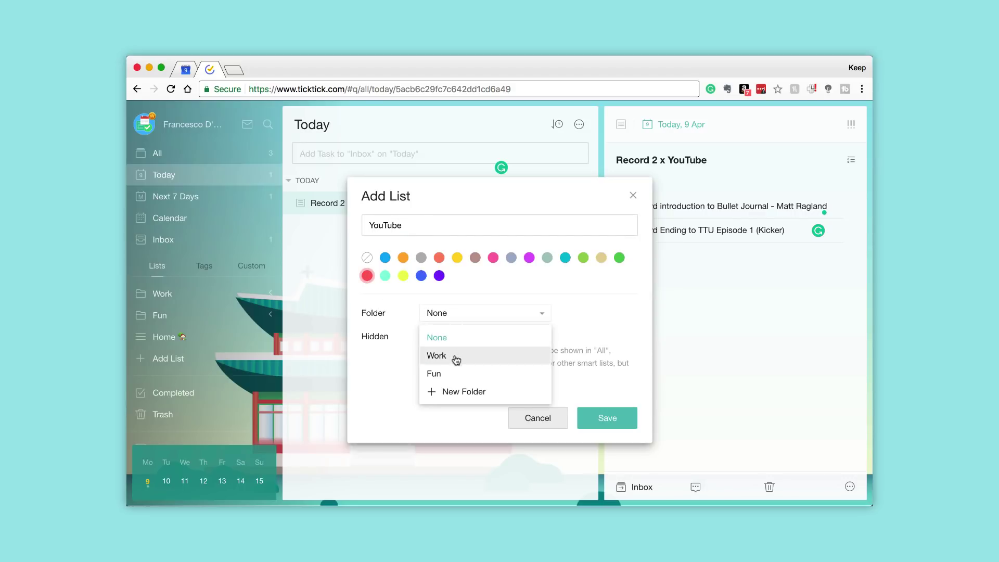
{"action": "left_click", "coordinate": [452, 391]}
{"action": "type", "text": "Content"}
{"action": "left_click", "coordinate": [607, 282]}
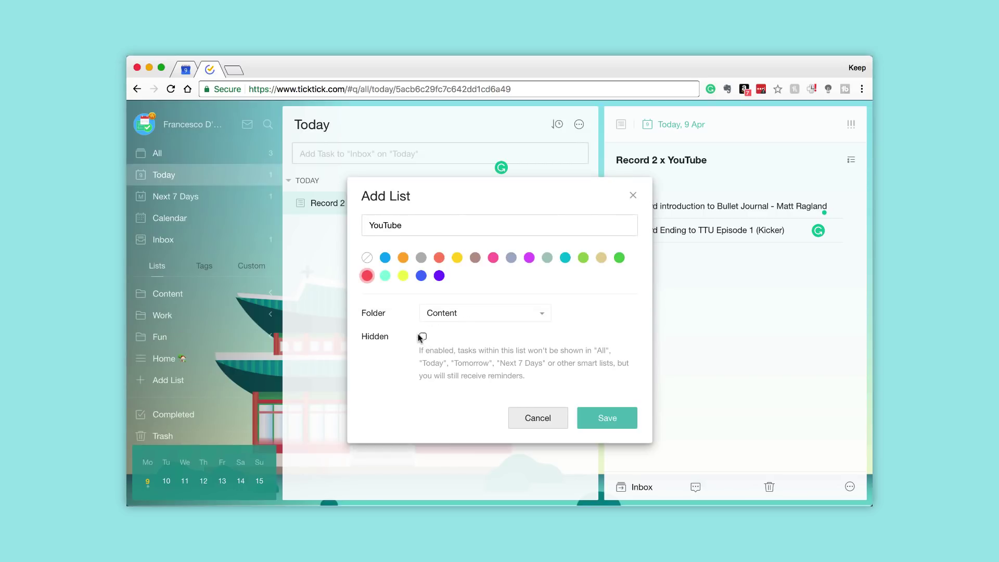
{"action": "left_click", "coordinate": [594, 416]}
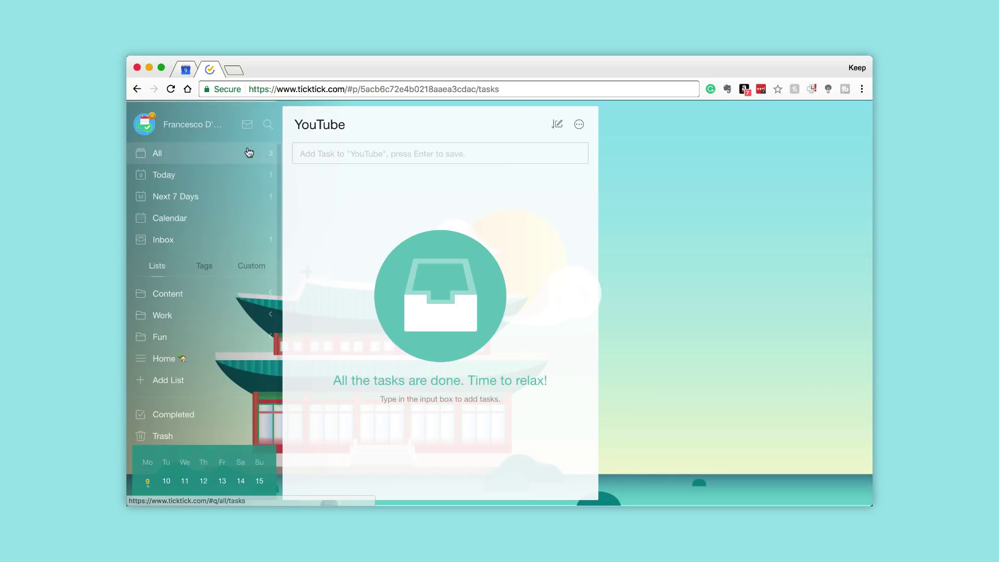
- Expand the Content folder and view the YouTube list inside it
{"action": "left_click", "coordinate": [234, 175]}
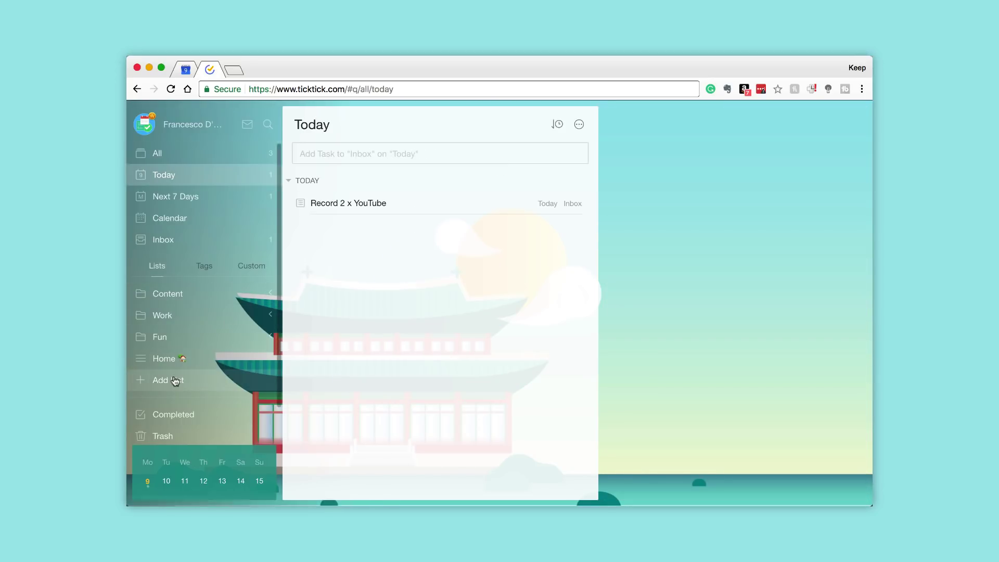
{"action": "left_click", "coordinate": [167, 293]}
{"action": "left_click", "coordinate": [178, 313]}
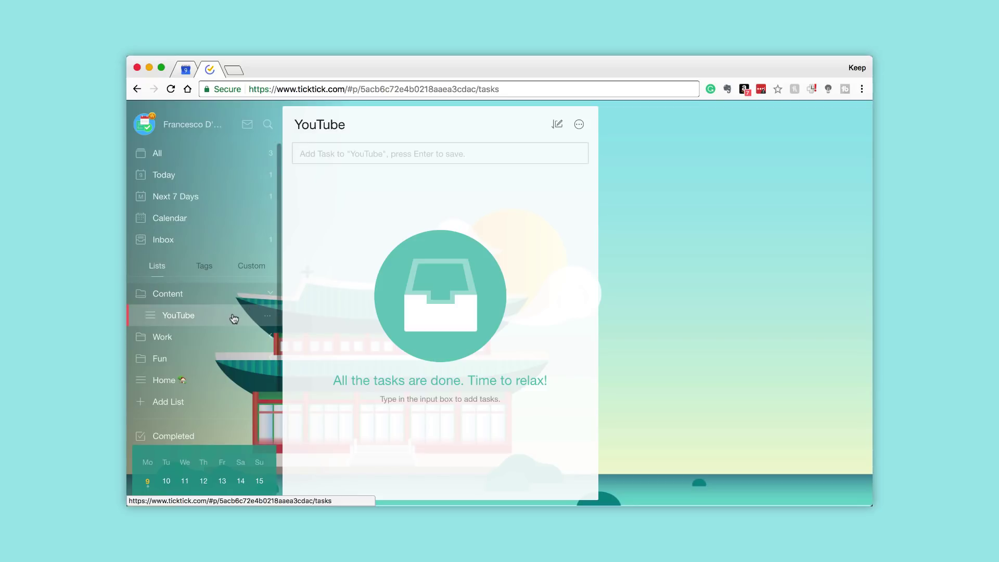
- Move the "Record 2 x YouTube" task from today's tasks to the YouTube list in the Content folder
{"action": "left_click", "coordinate": [210, 171]}
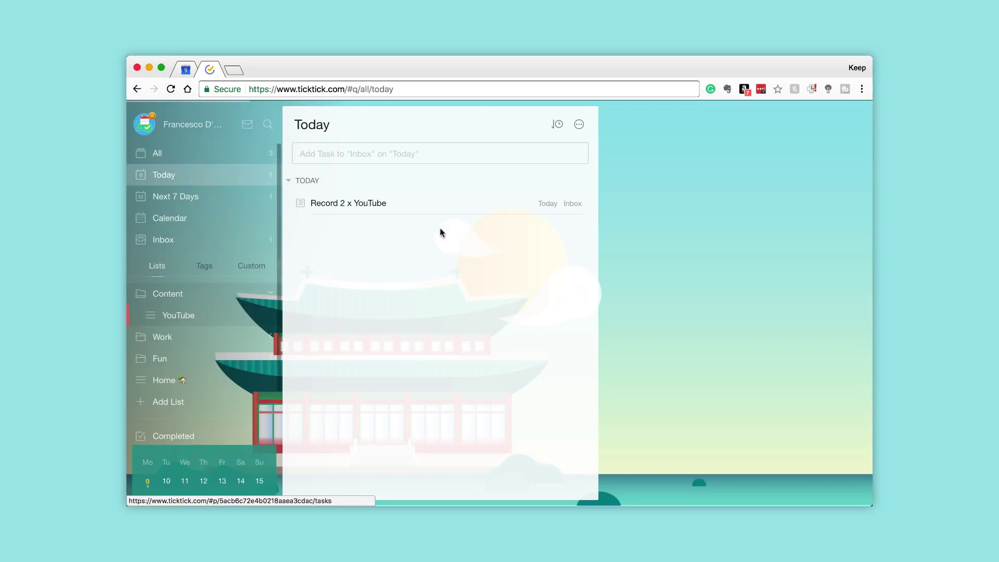
{"action": "left_click", "coordinate": [586, 204]}
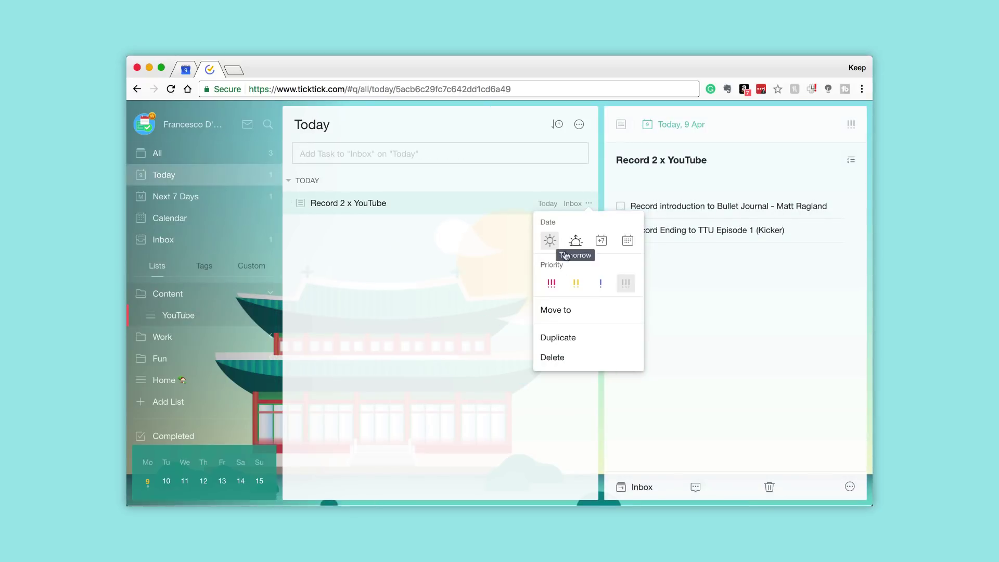
{"action": "mouse_move", "coordinate": [557, 314]}
{"action": "mouse_move", "coordinate": [593, 351]}
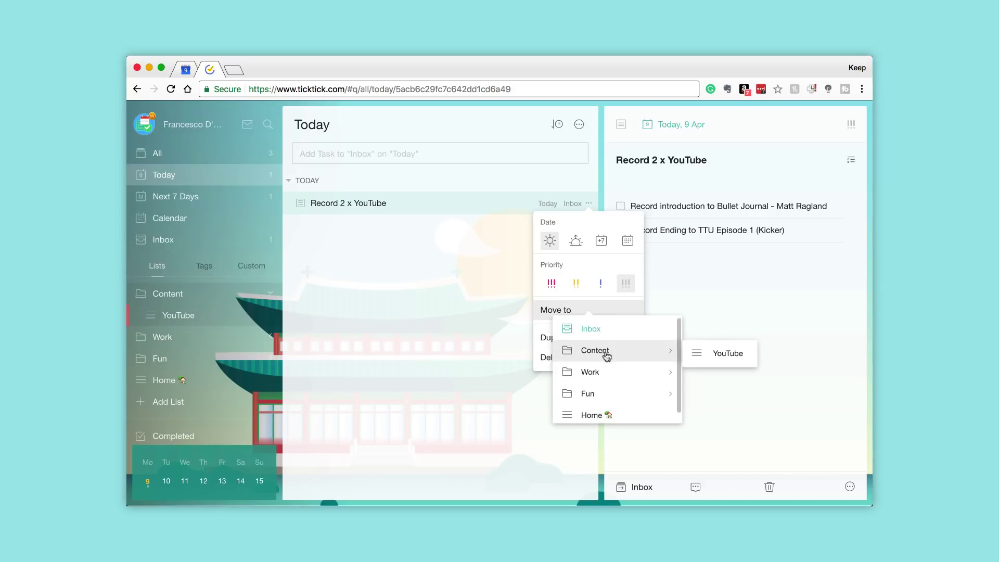
{"action": "left_click", "coordinate": [726, 350]}
- Enter a new task titled "Edit 5 x YouTube videos" in the YouTube list
{"action": "left_click", "coordinate": [200, 324]}
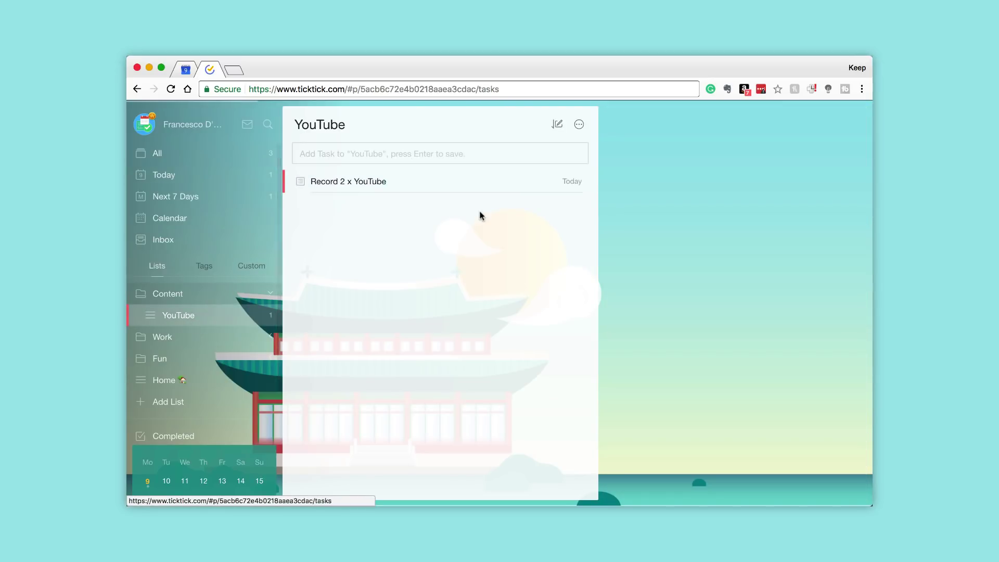
{"action": "left_click", "coordinate": [365, 156]}
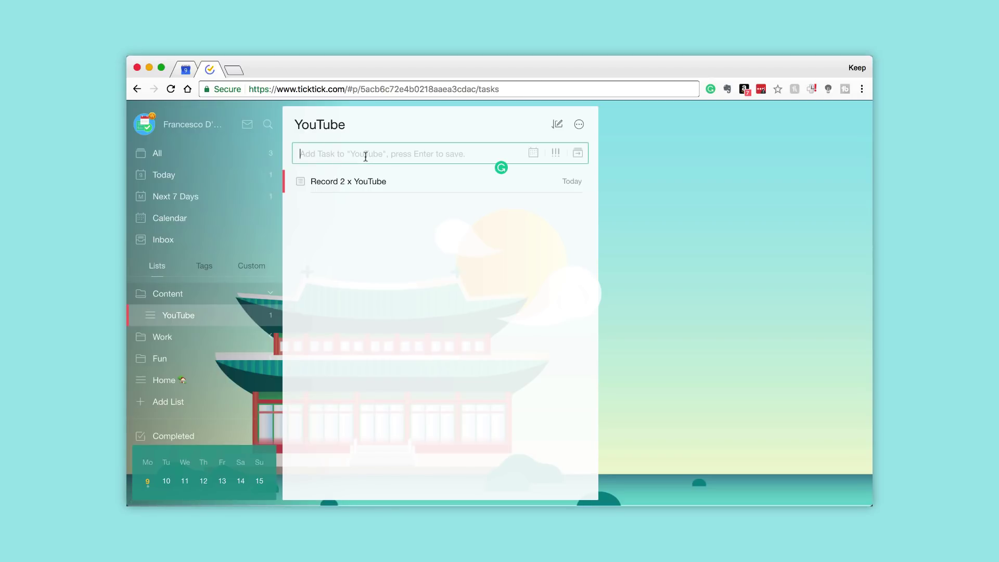
{"action": "type", "text": "Edit 5 x YouTube vidoe"}
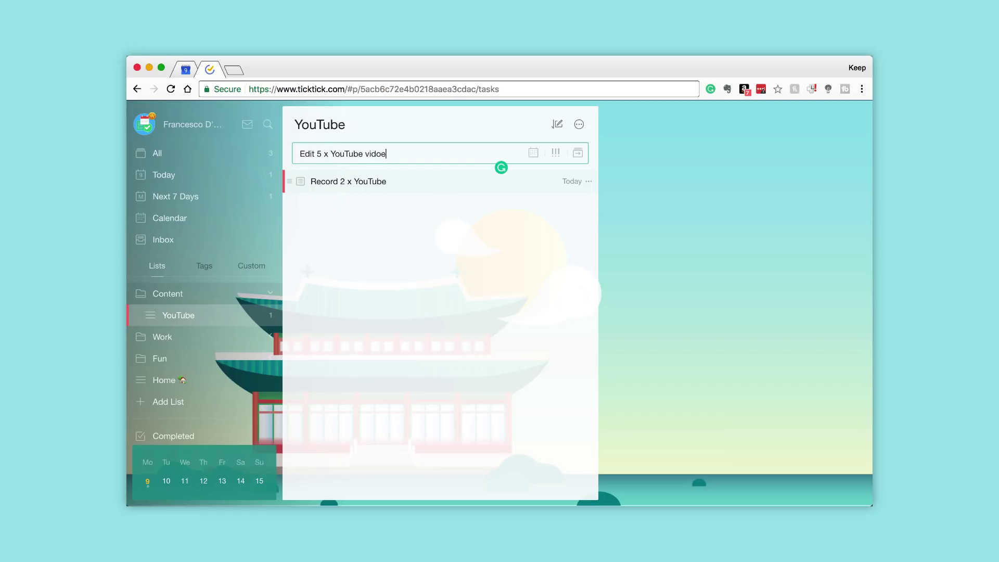
{"action": "type", "text": "s"}
- Set the new task's due date to 9 April 2018 at 10:00 PM and save the task
{"action": "left_click", "coordinate": [535, 154]}
{"action": "left_click", "coordinate": [484, 262]}
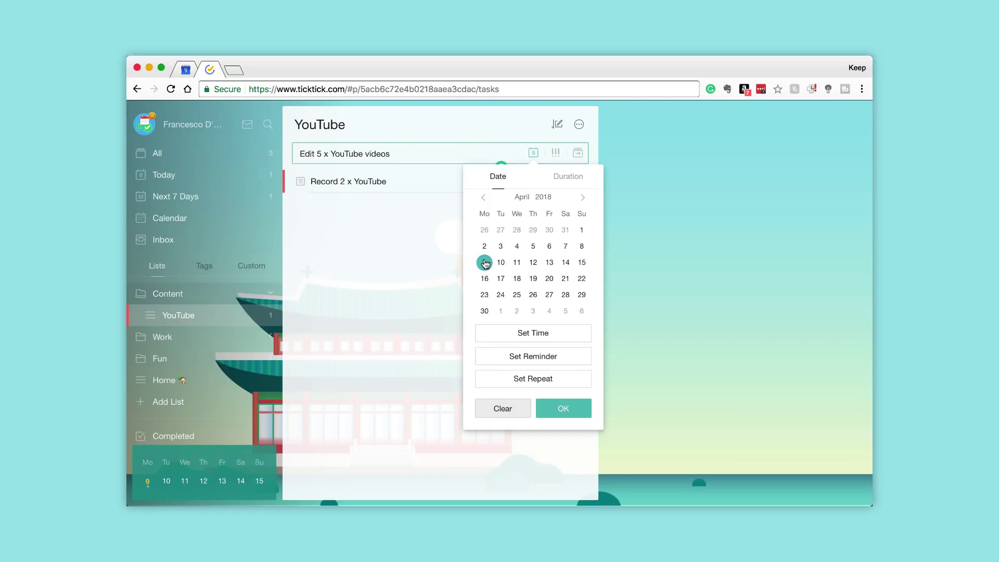
{"action": "left_click", "coordinate": [534, 336]}
{"action": "scroll", "coordinate": [541, 463], "scroll_direction": "down", "scroll_amount": 5}
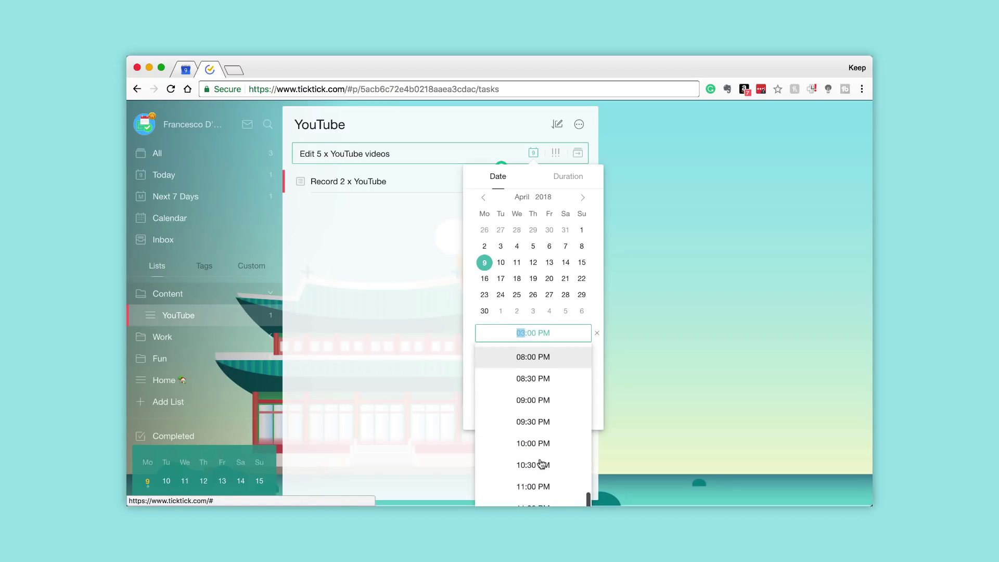
{"action": "left_click", "coordinate": [541, 464]}
{"action": "left_click", "coordinate": [564, 409]}
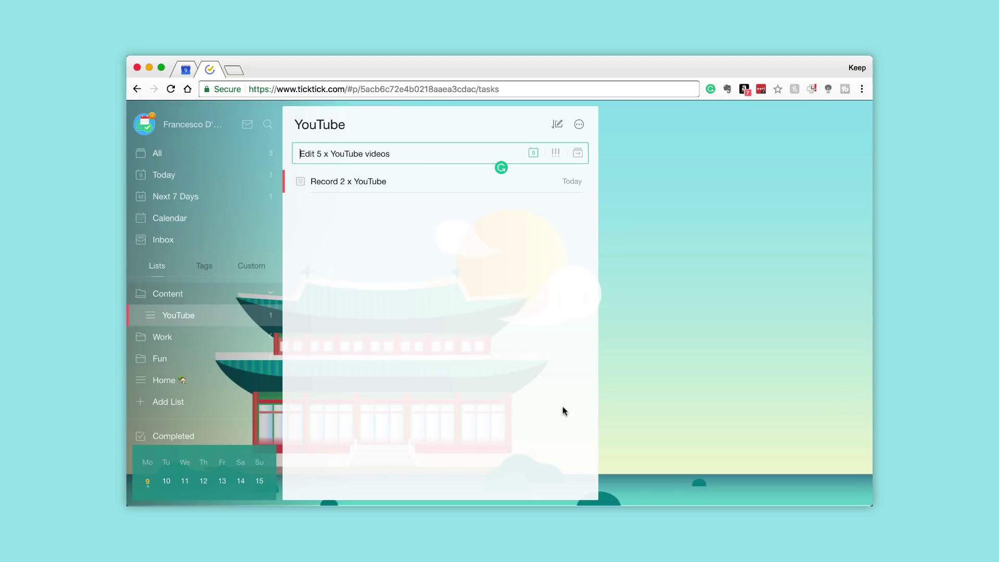
{"action": "key", "text": "Return"}
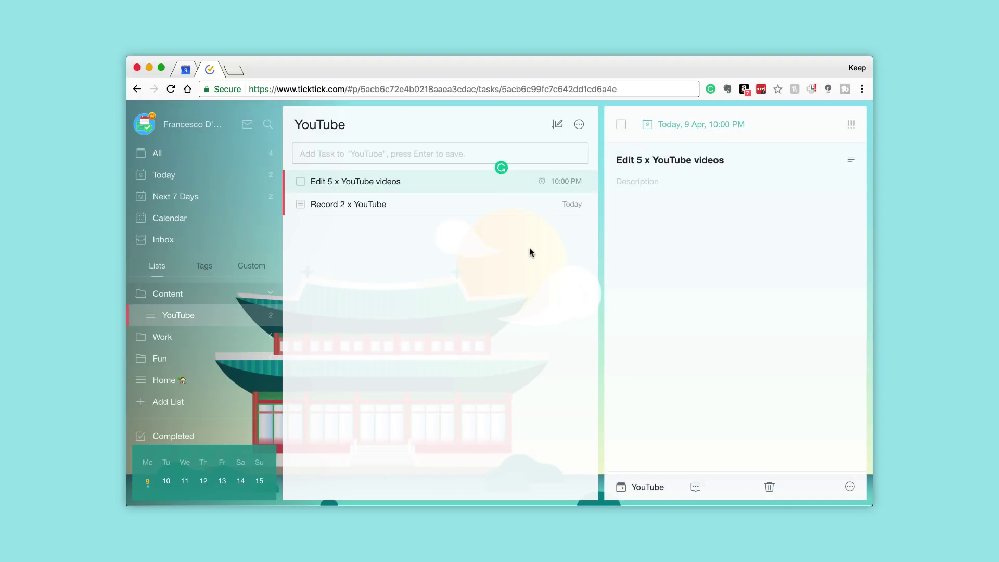
- Turn the "Edit 5 x YouTube videos" task into a checklist with items "SetApp Review", "MeeTime", "Review" and "Setting up TickTick"
{"action": "left_click", "coordinate": [851, 160]}
{"action": "left_click", "coordinate": [850, 202]}
{"action": "type", "text": "SetApp Review"}
{"action": "key", "text": "Return"}
{"action": "type", "text": "MeeTime"}
{"action": "key", "text": "Return"}
{"action": "type", "text": "Review"}
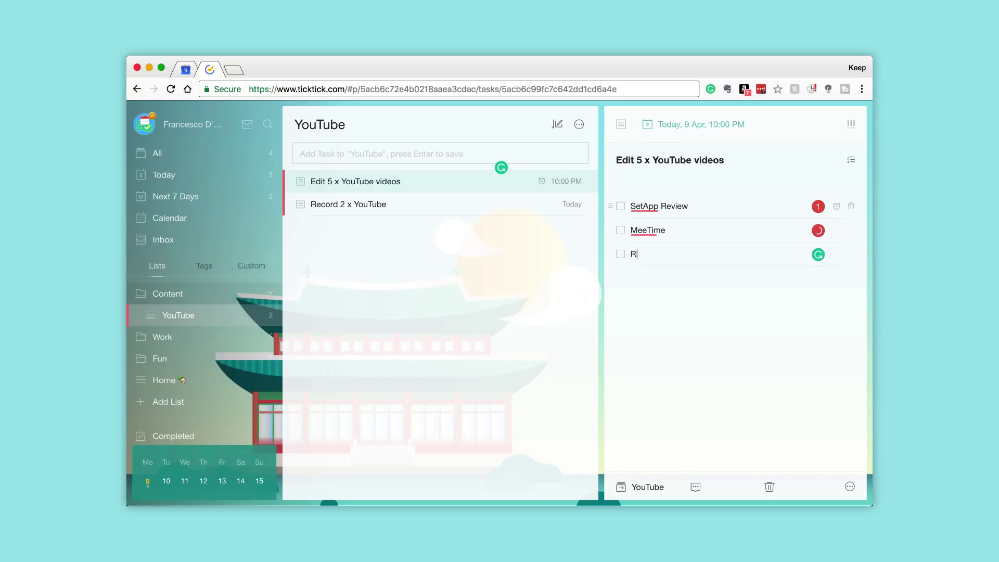
{"action": "key", "text": "Return"}
{"action": "type", "text": "Setting up TickTick"}
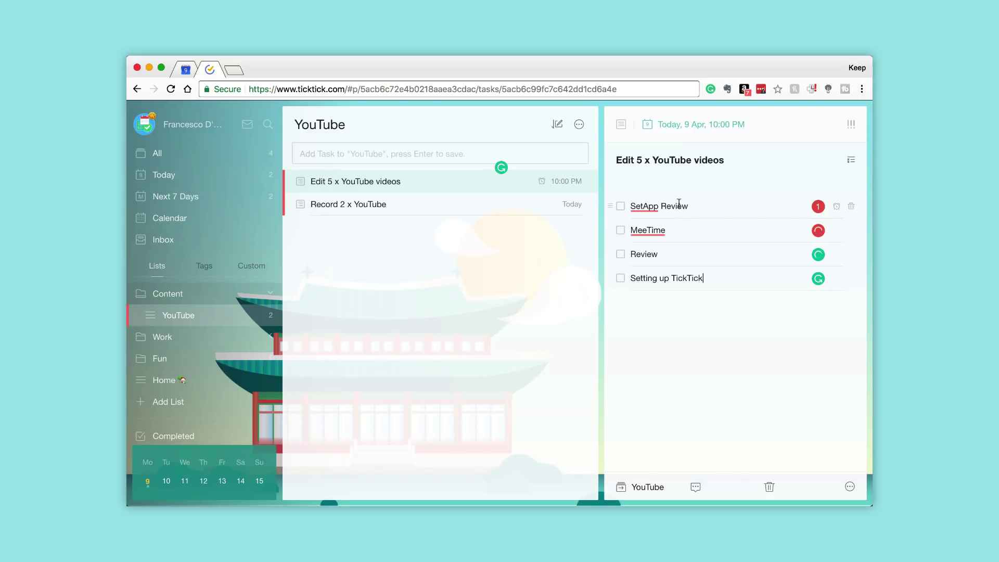
- Delete the separate "Review" checklist item and add "Drafts for iOS" as the last item
{"action": "double_click", "coordinate": [644, 254]}
{"action": "key", "text": "BackSpace"}
{"action": "key", "text": "BackSpace"}
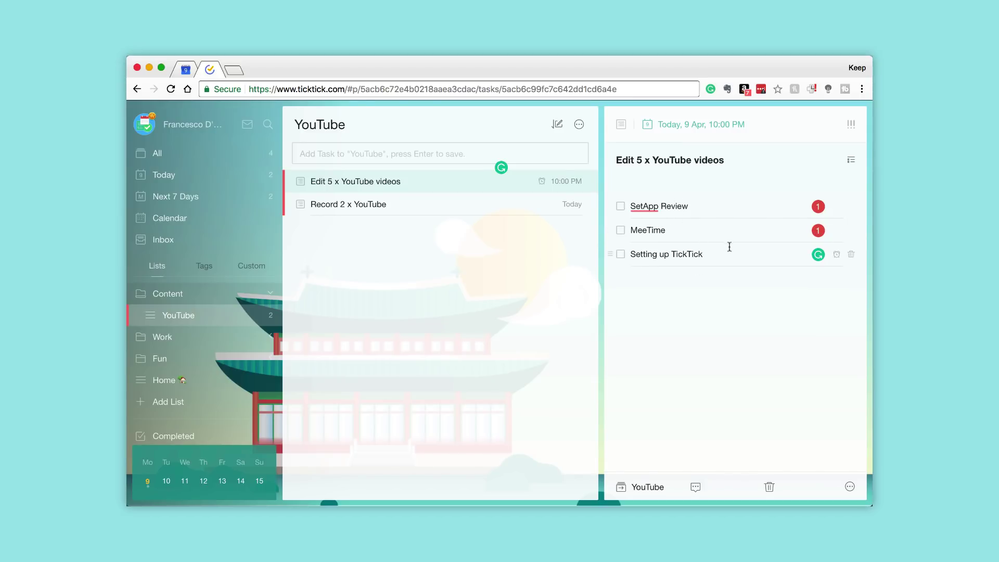
{"action": "key", "text": "Return"}
{"action": "type", "text": "Drafts for iOS"}
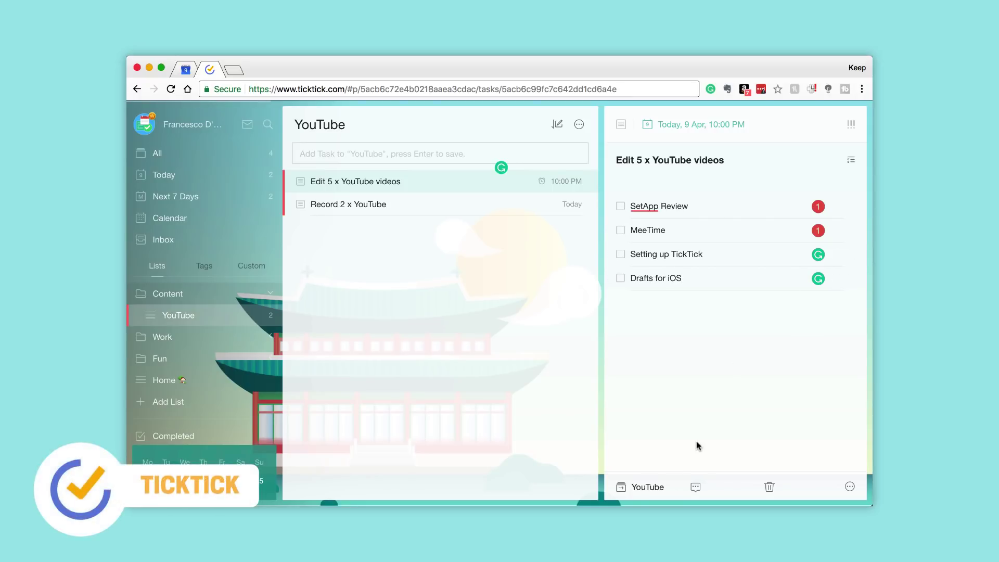
- Open "Edit 5 x YouTube videos" from today's tasks and give it medium priority (two yellow exclamation marks)
{"action": "mouse_move", "coordinate": [817, 234]}
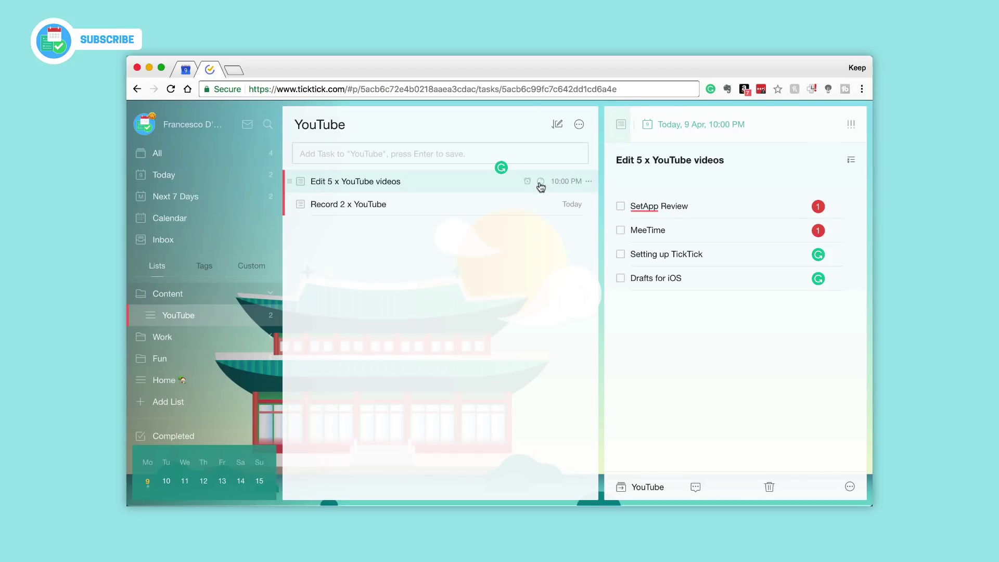
{"action": "left_click", "coordinate": [163, 175]}
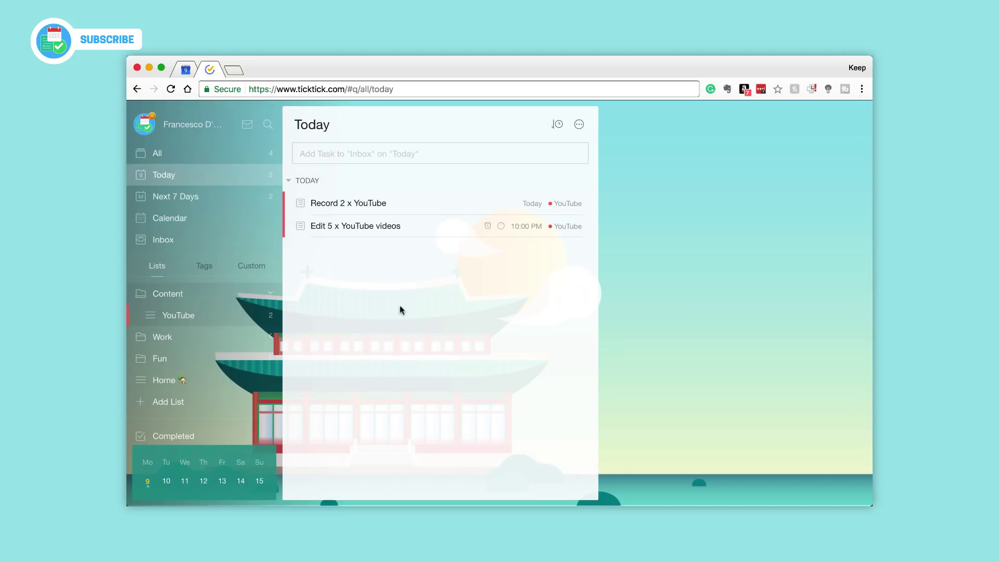
{"action": "left_click", "coordinate": [446, 236]}
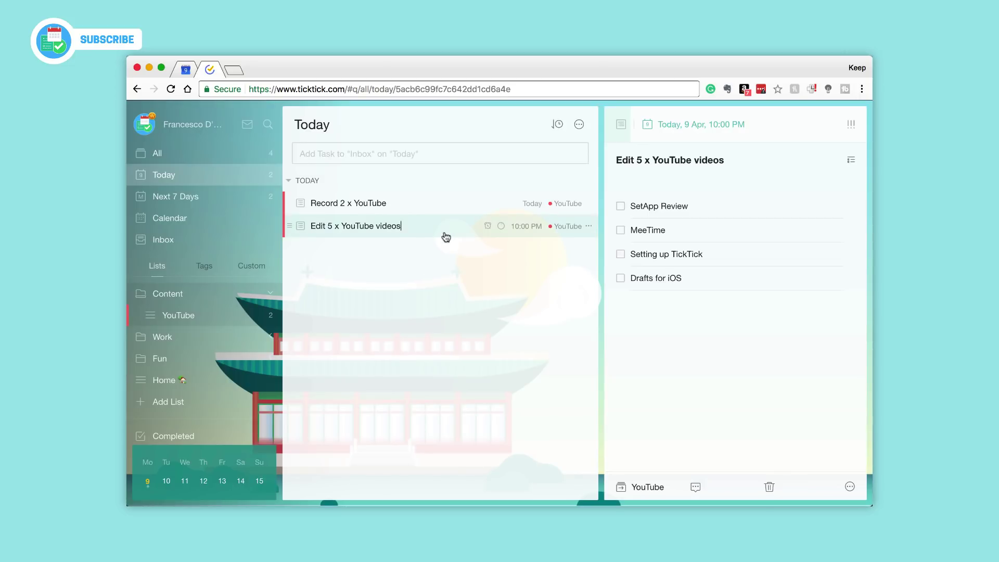
{"action": "left_click", "coordinate": [852, 129]}
{"action": "left_click", "coordinate": [835, 174]}
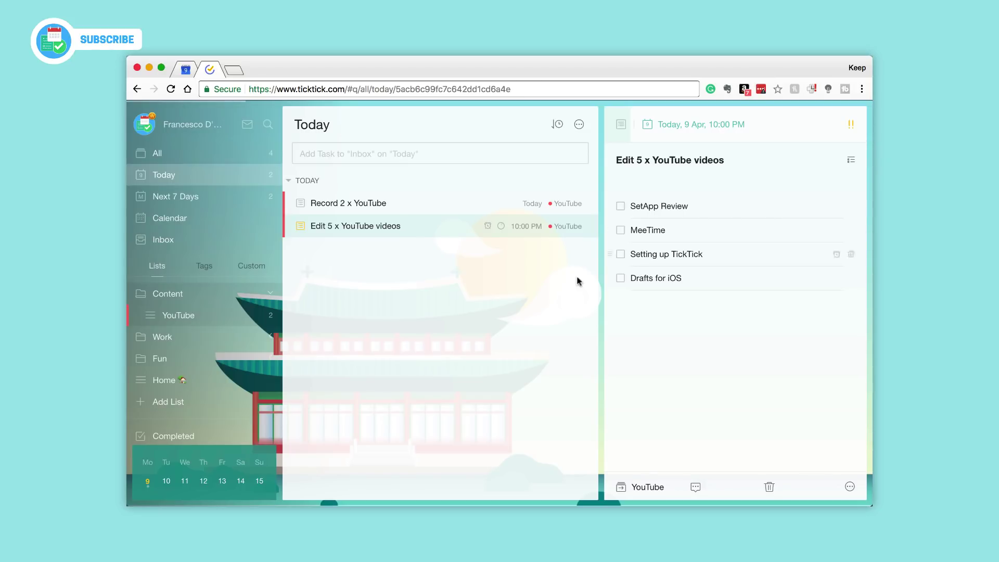
- Open "Record 2 x YouTube" from today's tasks and give it low priority
{"action": "left_click", "coordinate": [404, 213]}
{"action": "left_click", "coordinate": [851, 128]}
{"action": "left_click", "coordinate": [828, 198]}
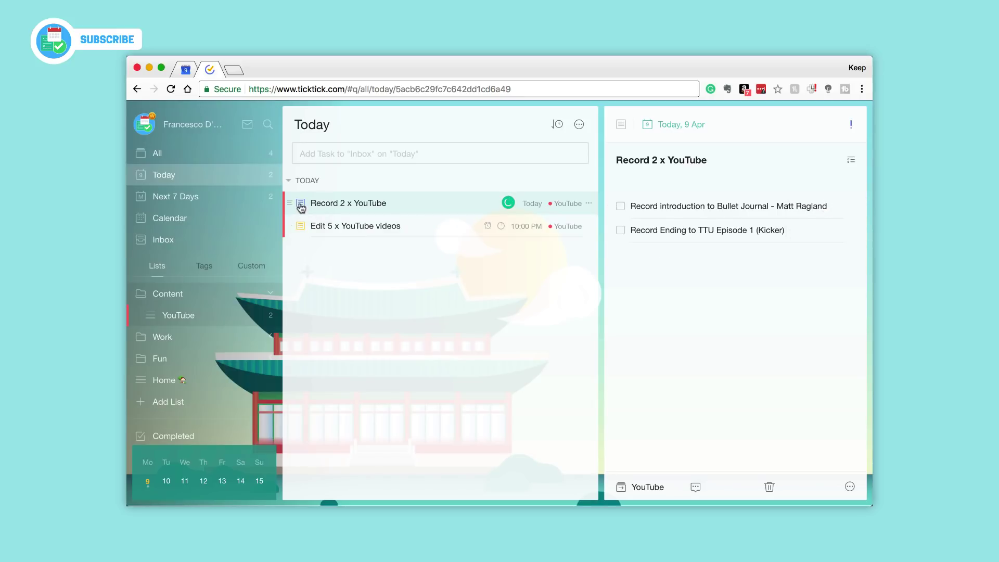
{"action": "left_click_drag", "start_coordinate": [293, 203], "coordinate": [320, 225]}
- Add a task "Change Bed, Hoover, Drawers" for today with high priority in the Home list
{"action": "left_click", "coordinate": [380, 153]}
{"action": "type", "text": "House Work"}
{"action": "key", "text": "Return"}
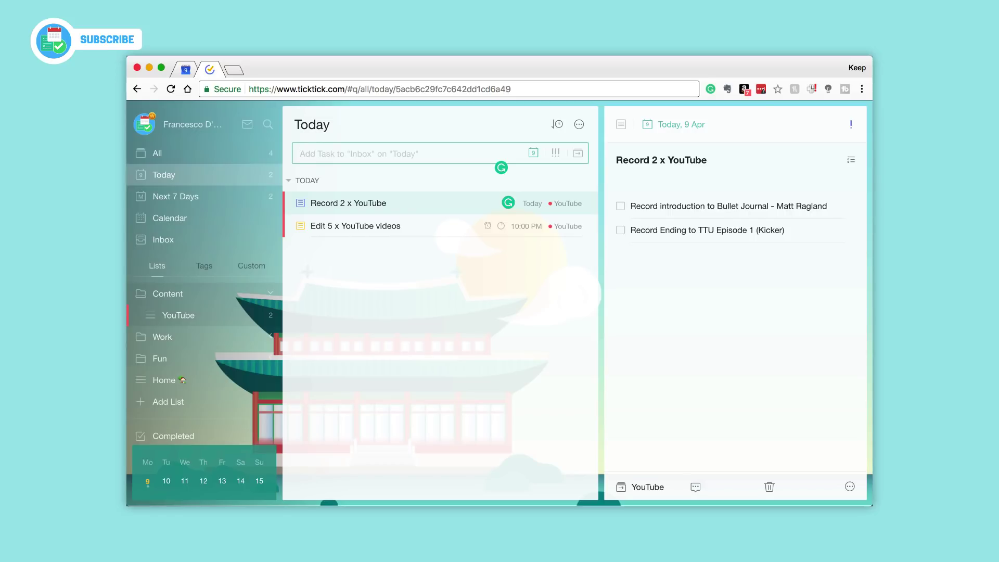
{"action": "type", "text": "Change Bed, Hoover, Drawers"}
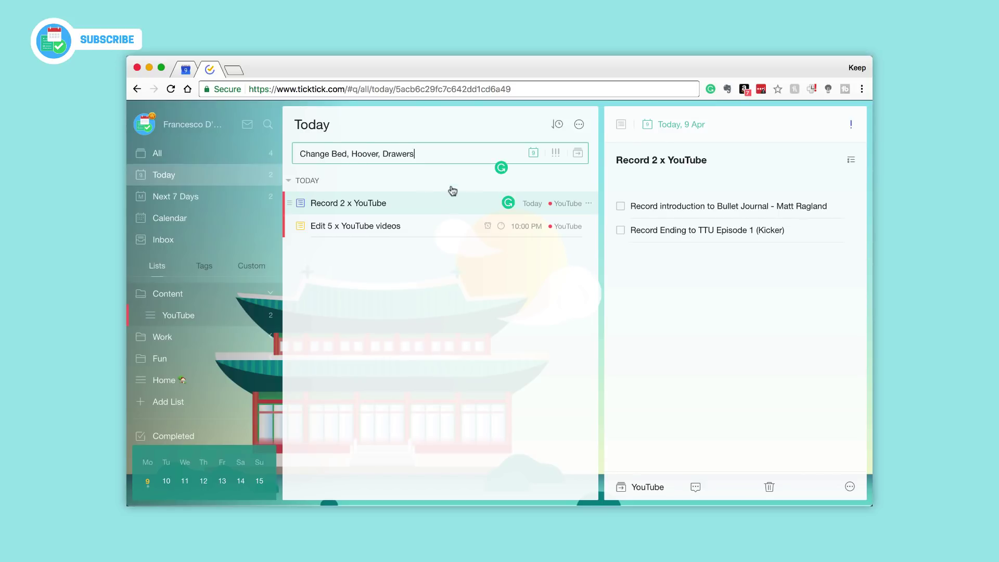
{"action": "left_click", "coordinate": [555, 155]}
{"action": "left_click", "coordinate": [542, 176]}
{"action": "left_click", "coordinate": [579, 154]}
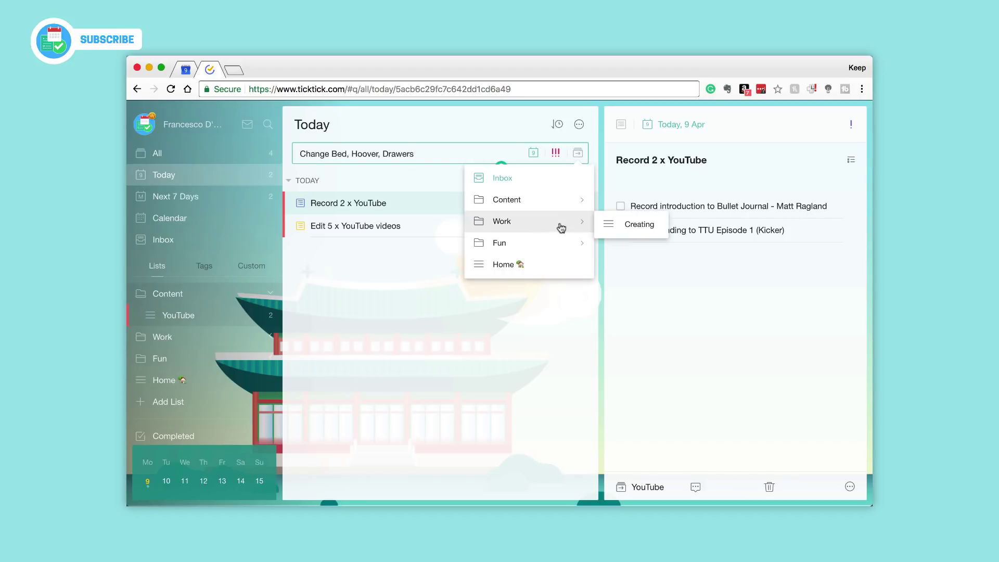
{"action": "left_click", "coordinate": [564, 269]}
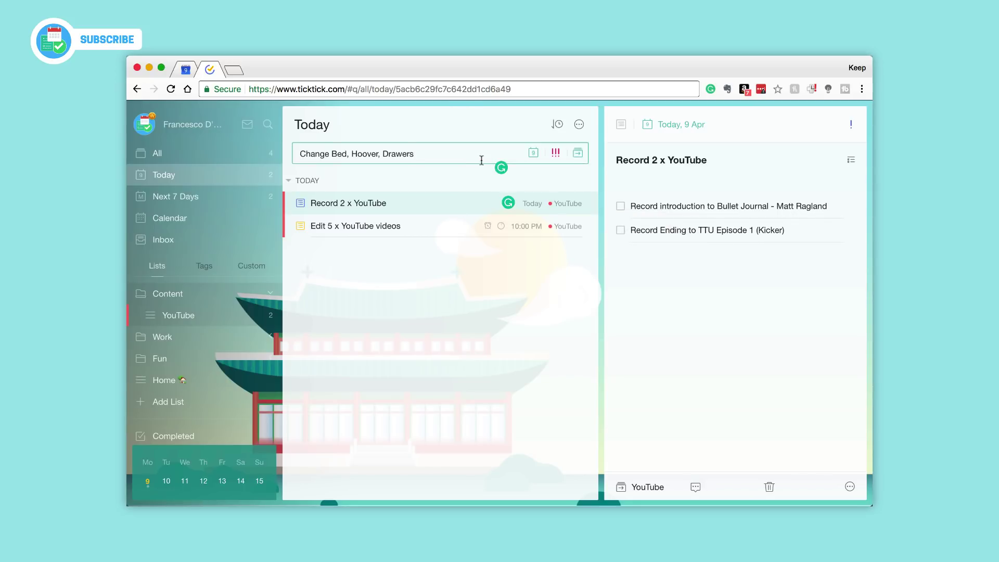
{"action": "key", "text": "Return"}
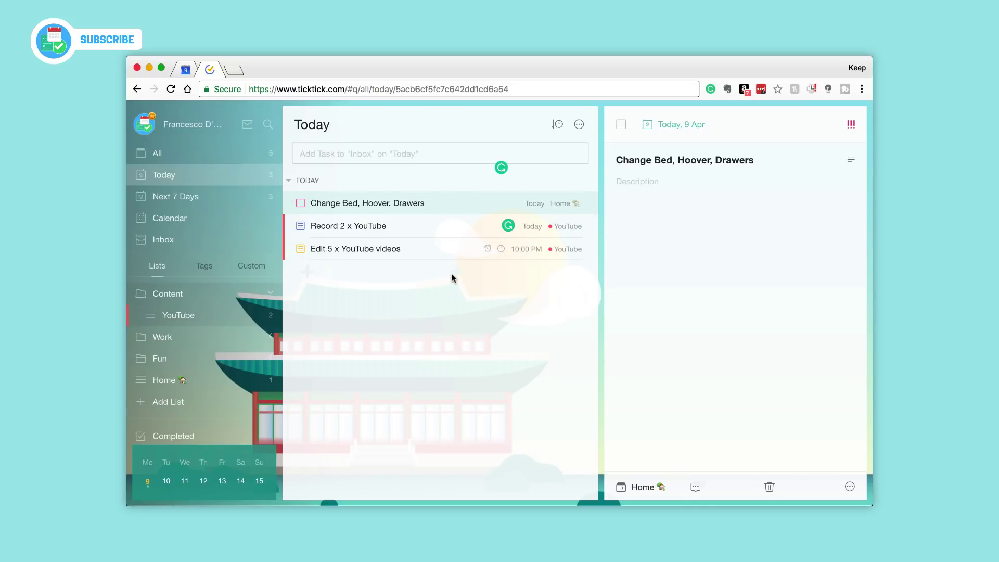
- Start a new task "Basic Danish" in Next 7 Days, due 10 April 2018 with an on-the-day reminder at 09:00 AM
{"action": "left_click", "coordinate": [245, 197]}
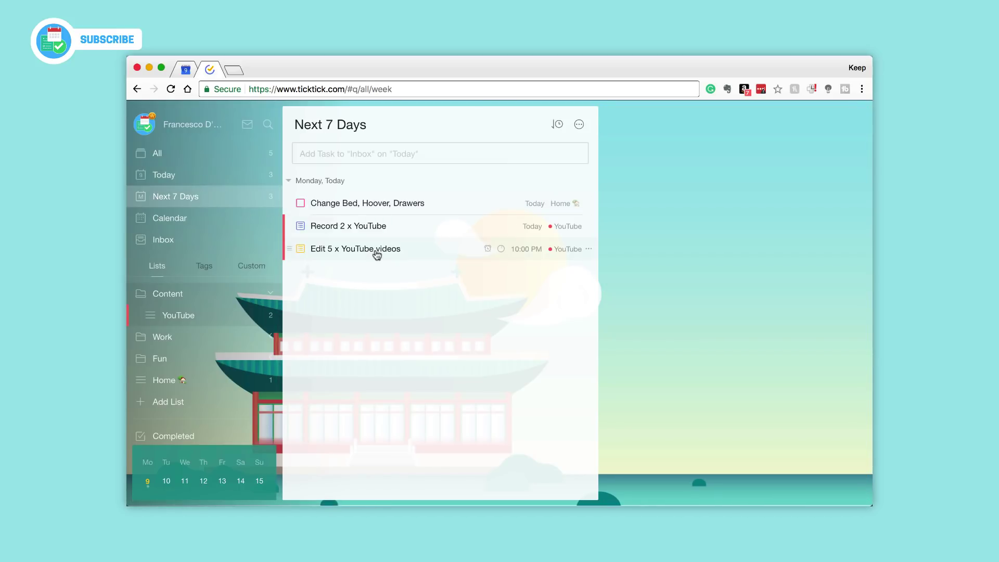
{"action": "left_click", "coordinate": [371, 155]}
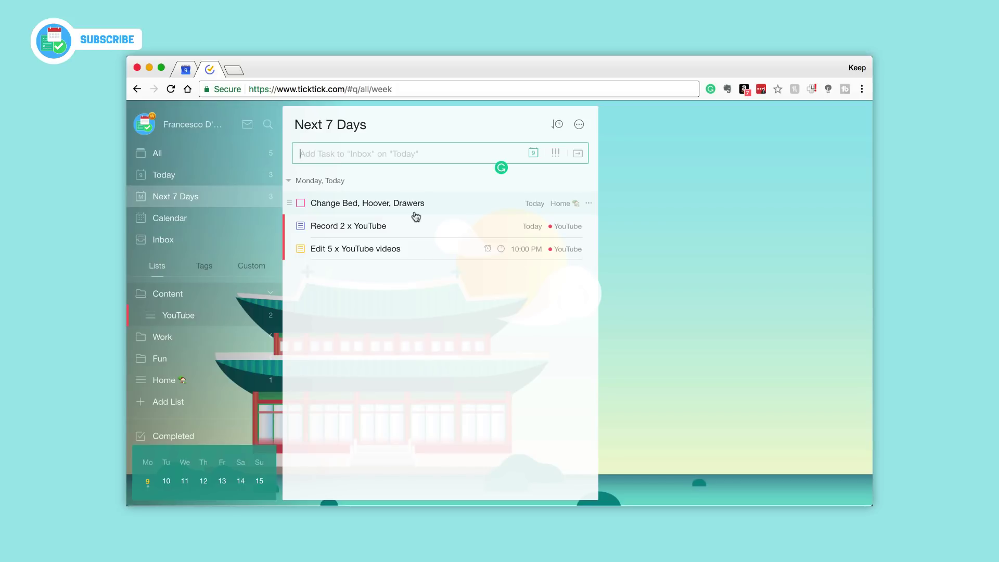
{"action": "type", "text": "Basic Danish"}
{"action": "left_click", "coordinate": [533, 154]}
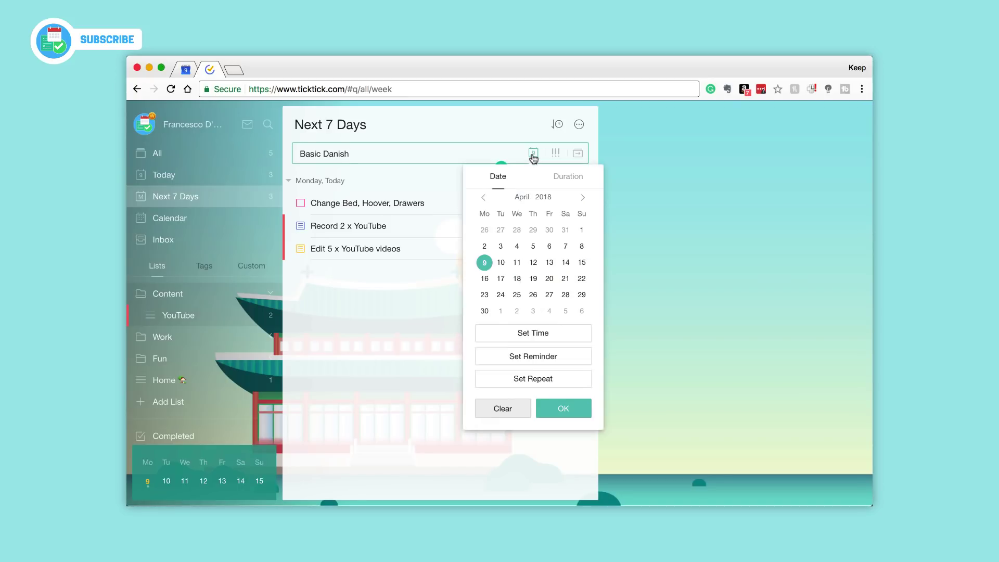
{"action": "left_click", "coordinate": [501, 263]}
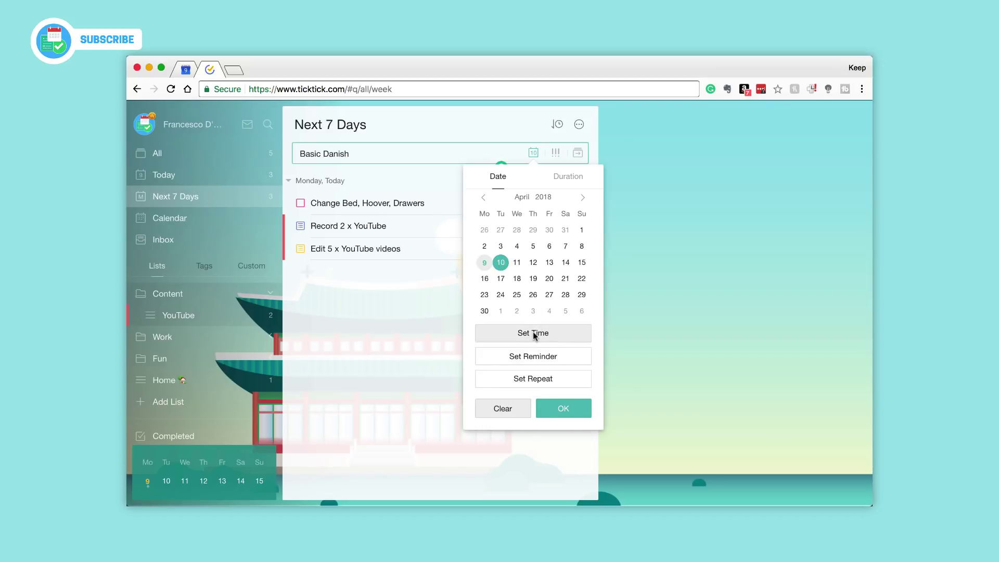
{"action": "left_click", "coordinate": [547, 357]}
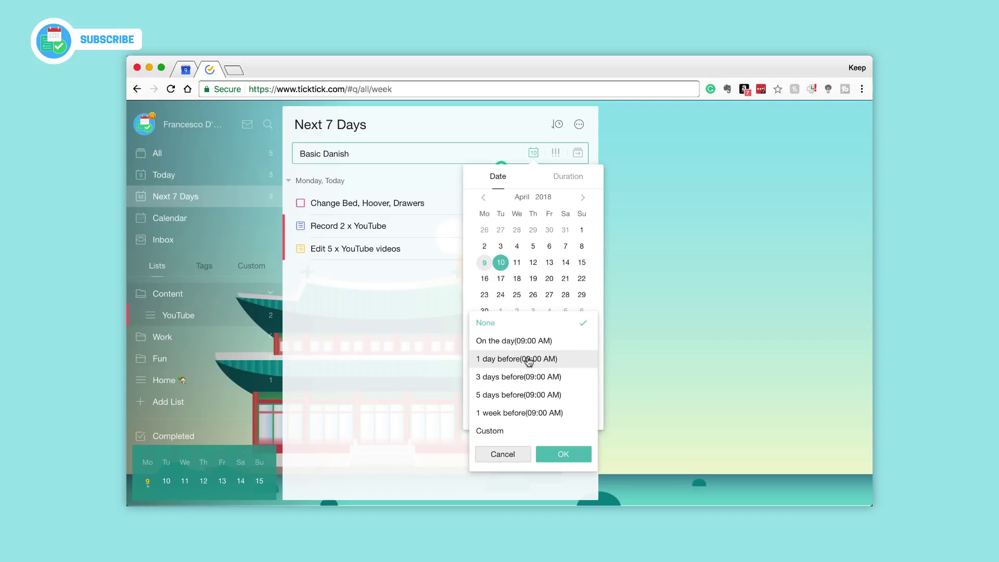
{"action": "left_click", "coordinate": [526, 341]}
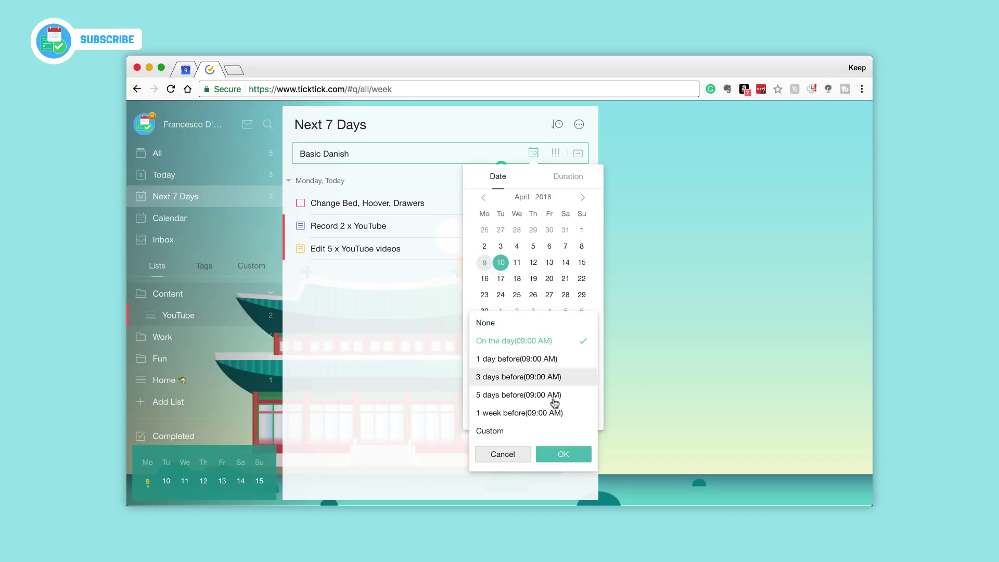
{"action": "left_click", "coordinate": [568, 456]}
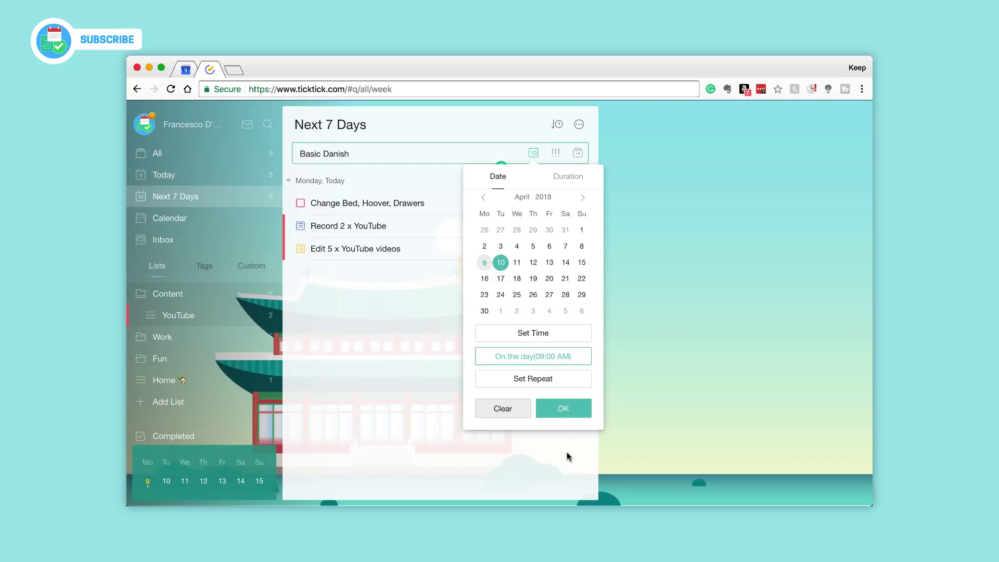
{"action": "left_click", "coordinate": [564, 409]}
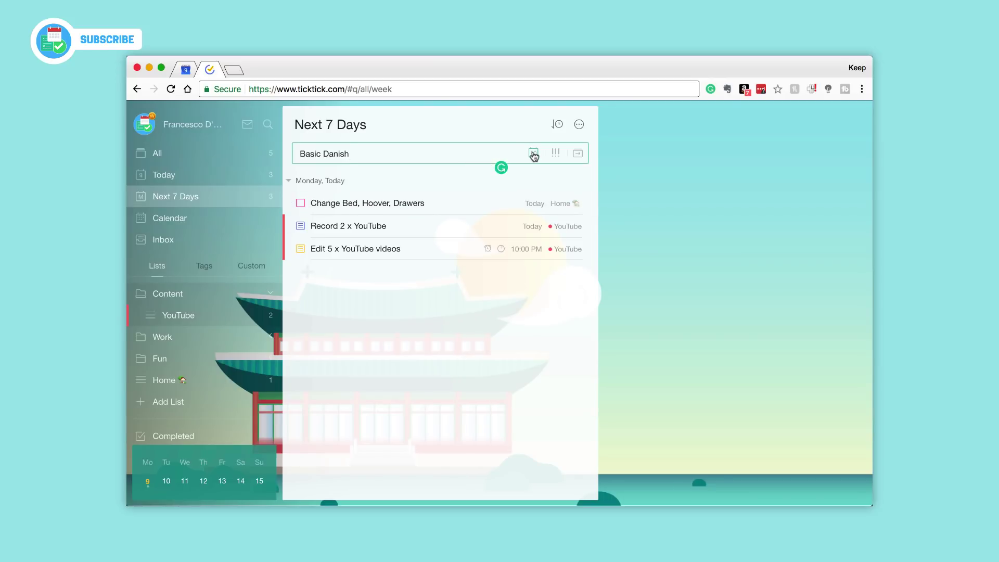
- Give the new "Basic Danish" task low priority, assign it to the Fun folder's Movies to Watch list and save it
{"action": "left_click", "coordinate": [555, 153]}
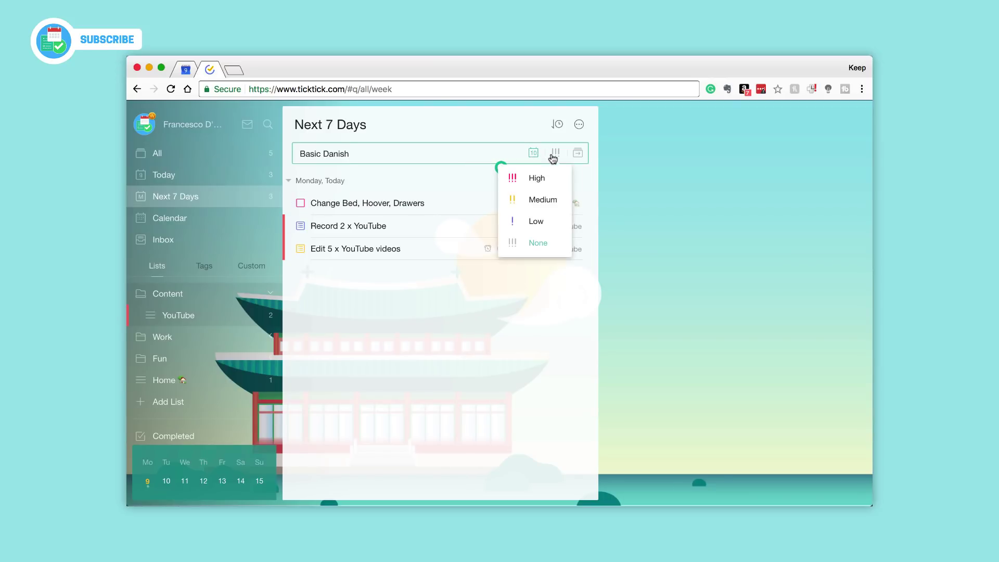
{"action": "left_click", "coordinate": [541, 221]}
{"action": "left_click", "coordinate": [578, 153]}
{"action": "mouse_move", "coordinate": [536, 250]}
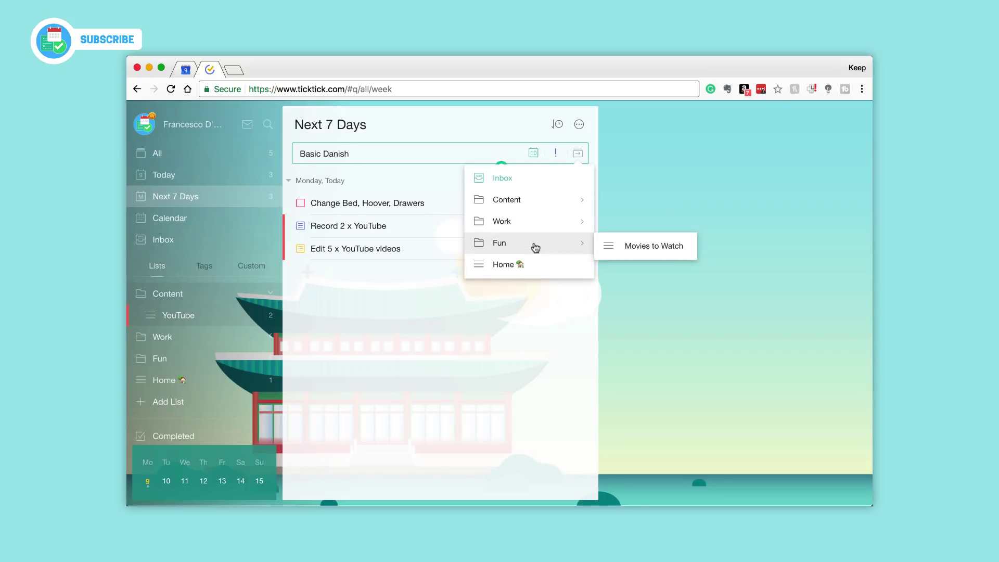
{"action": "left_click", "coordinate": [567, 244]}
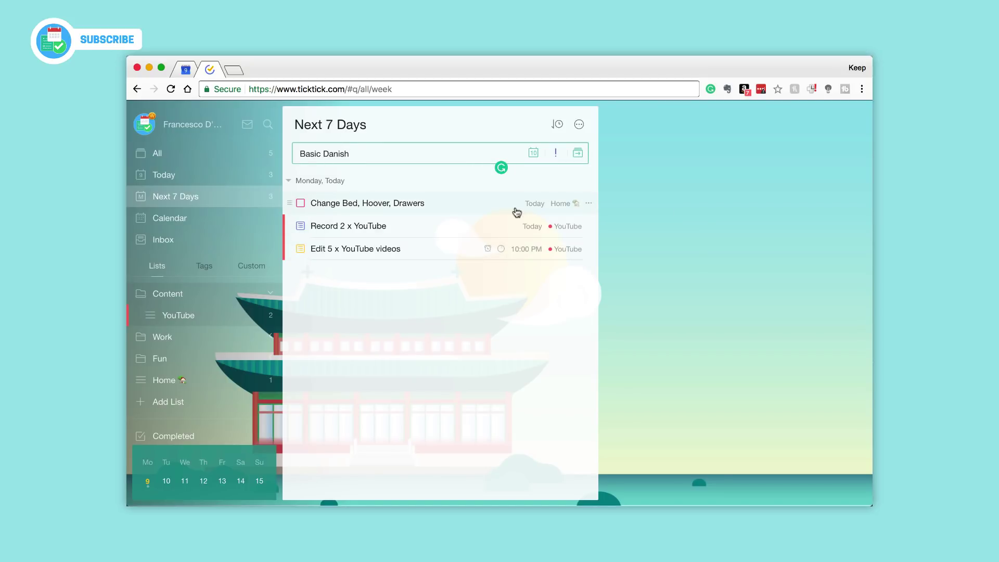
{"action": "left_click", "coordinate": [577, 154]}
{"action": "mouse_move", "coordinate": [536, 249]}
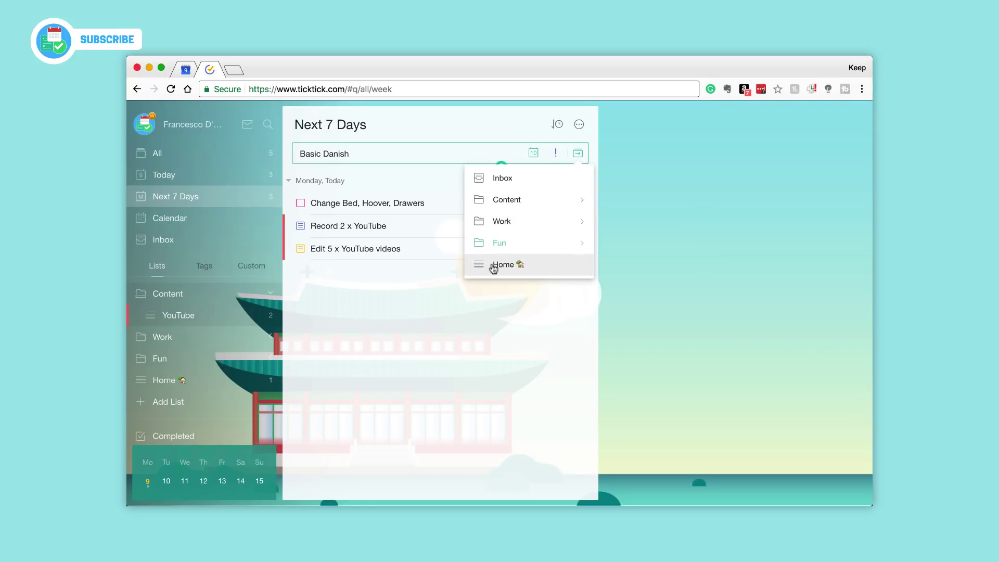
{"action": "left_click", "coordinate": [470, 333]}
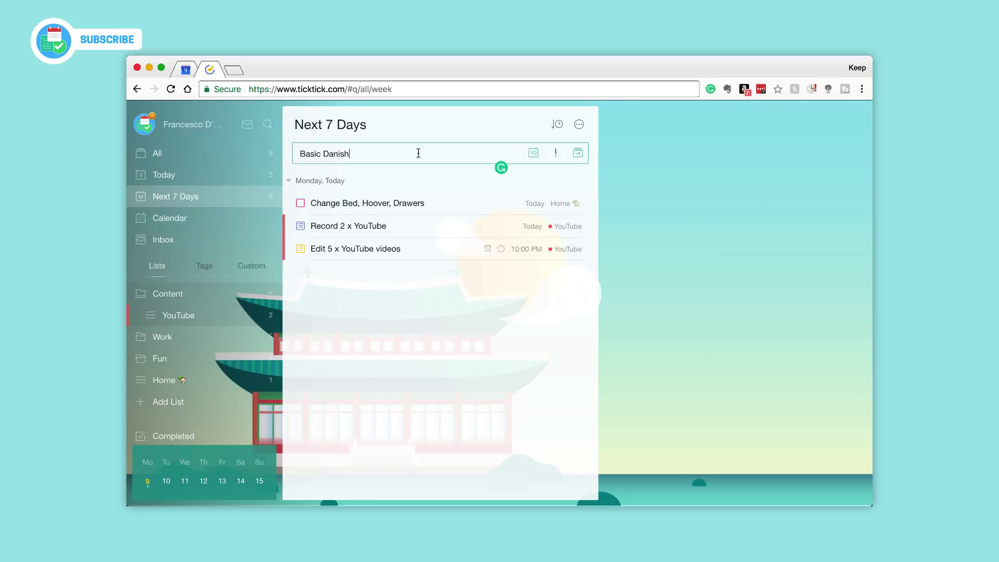
{"action": "key", "text": "Return"}
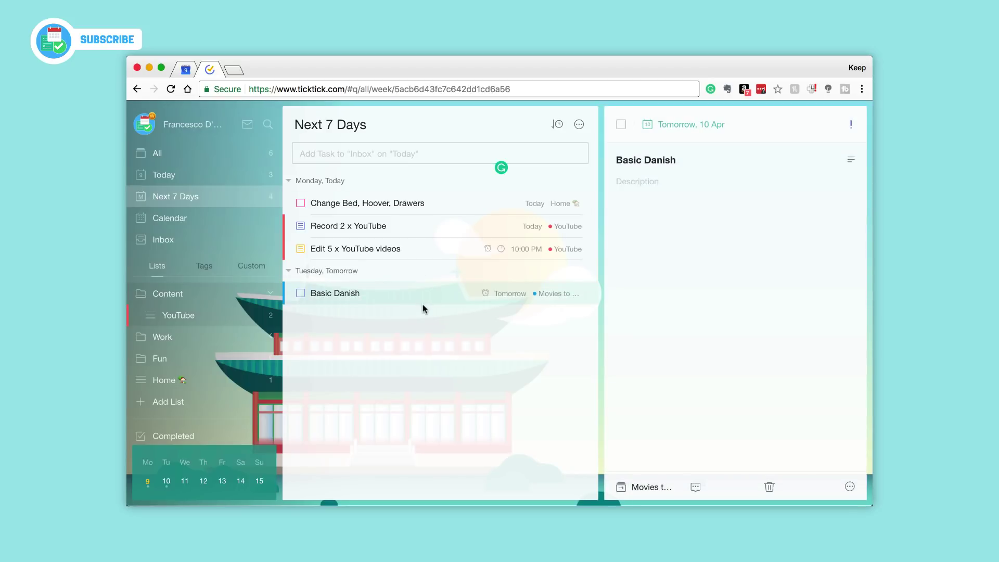
{"action": "left_click", "coordinate": [206, 359]}
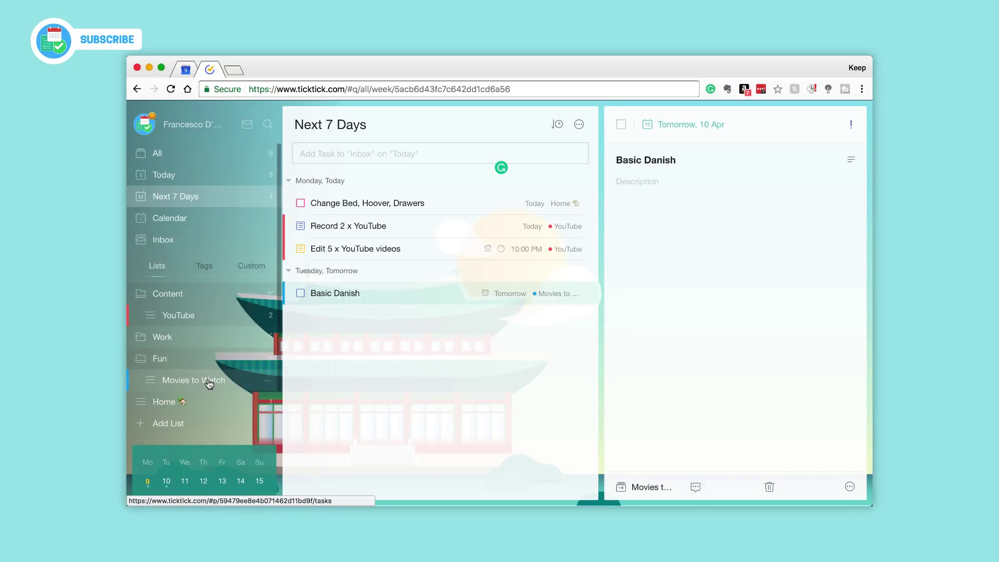
{"action": "right_click", "coordinate": [186, 361]}
{"action": "left_click", "coordinate": [171, 358]}
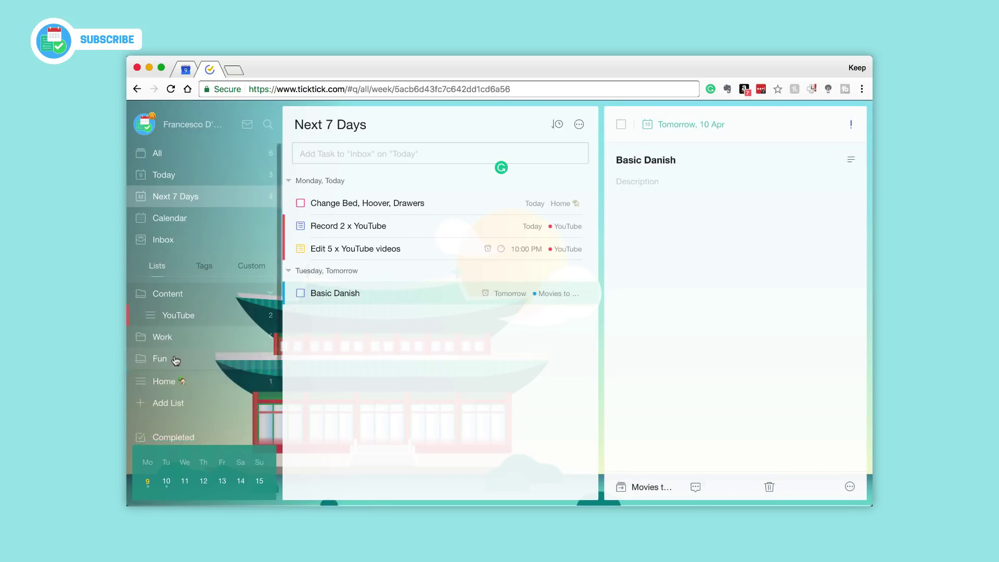
- Create a list named "Learning" with the blue colour inside the Fun folder
{"action": "left_click", "coordinate": [170, 402]}
{"action": "left_click", "coordinate": [455, 313]}
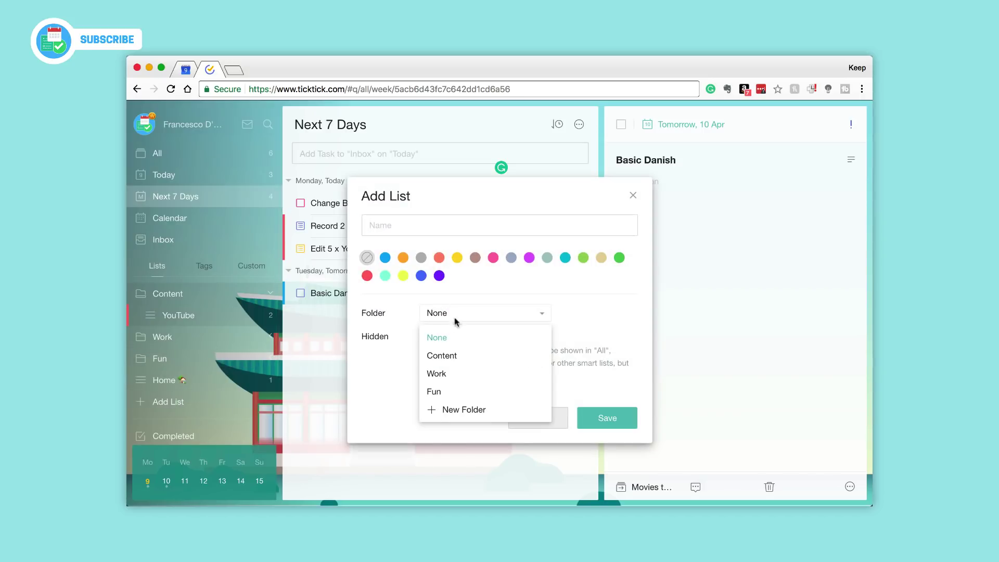
{"action": "left_click", "coordinate": [455, 392]}
{"action": "left_click", "coordinate": [421, 227]}
{"action": "type", "text": "Learning"}
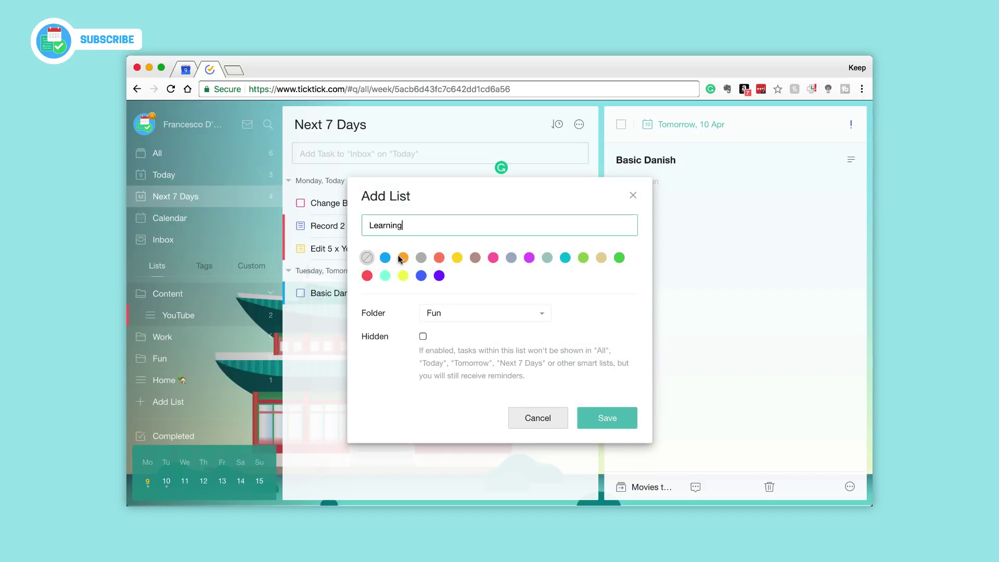
{"action": "left_click", "coordinate": [386, 257]}
{"action": "left_click", "coordinate": [621, 422]}
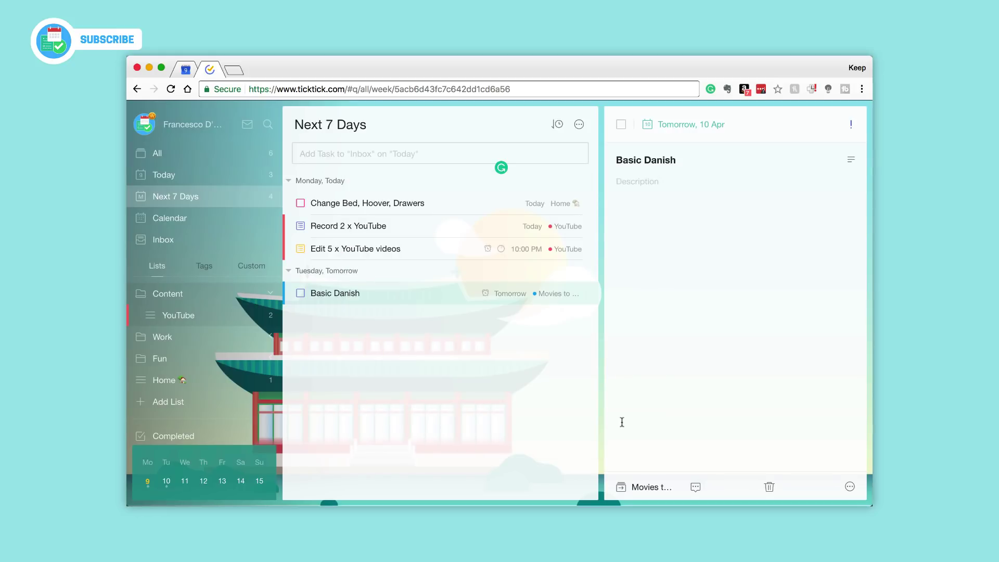
- Move the "Basic Danish" task from Movies to Watch into the Learning list and open that list
{"action": "left_click", "coordinate": [191, 386]}
{"action": "left_click", "coordinate": [207, 359]}
{"action": "scroll", "coordinate": [207, 364], "scroll_direction": "down", "scroll_amount": 2}
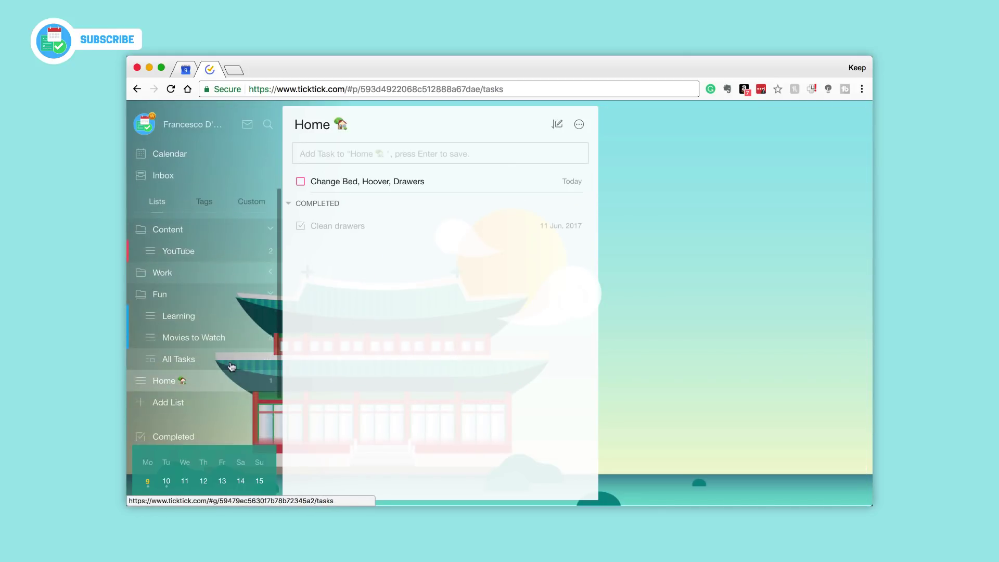
{"action": "left_click", "coordinate": [208, 339]}
{"action": "left_click", "coordinate": [375, 184]}
{"action": "left_click_drag", "start_coordinate": [292, 180], "coordinate": [207, 315]}
{"action": "left_click", "coordinate": [208, 315]}
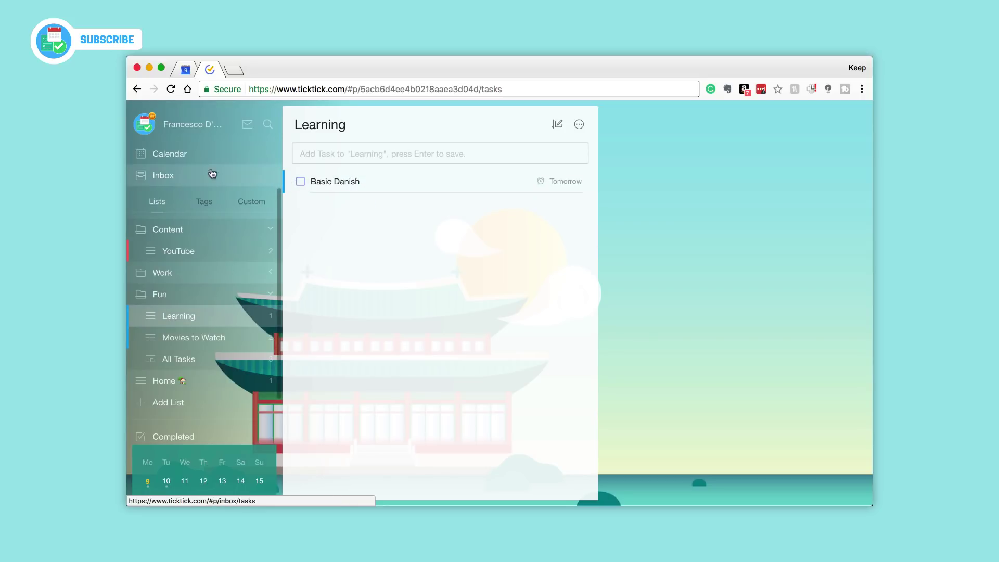
- Review the scheduled tasks in Next 7 Days and in the calendar's month and week views, including the details of "Basic Danish"
{"action": "scroll", "coordinate": [219, 212], "scroll_direction": "up", "scroll_amount": 2}
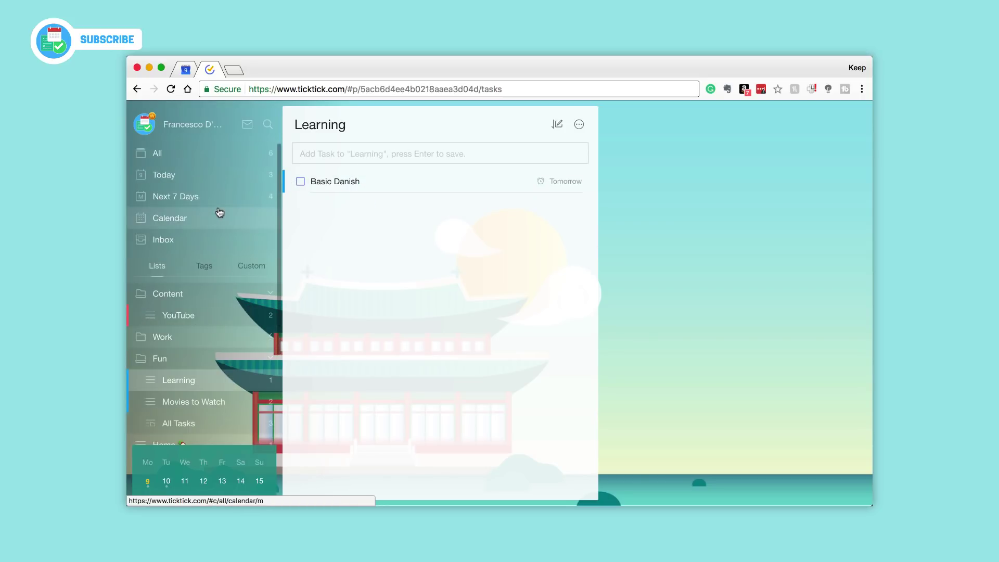
{"action": "left_click", "coordinate": [217, 202]}
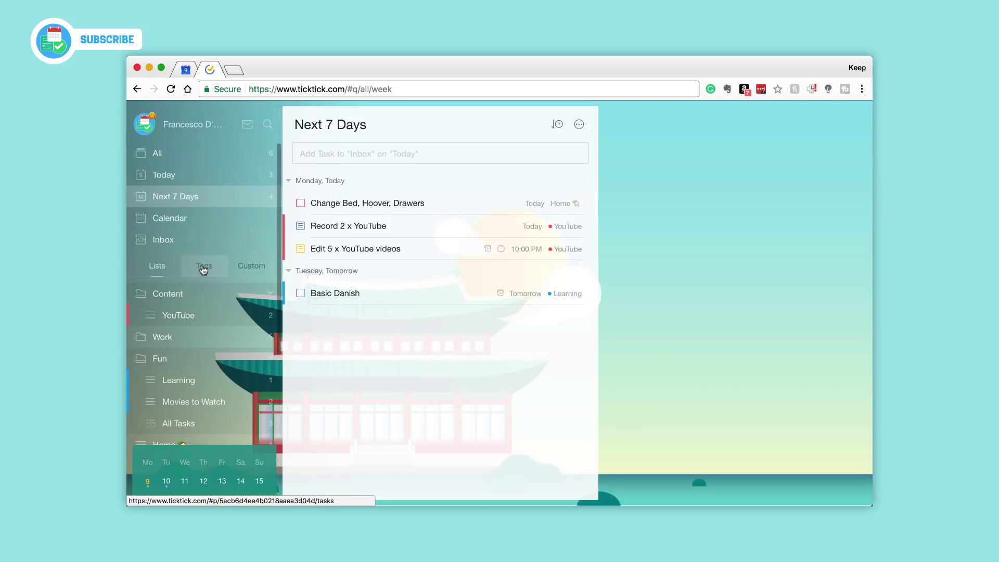
{"action": "left_click", "coordinate": [181, 222]}
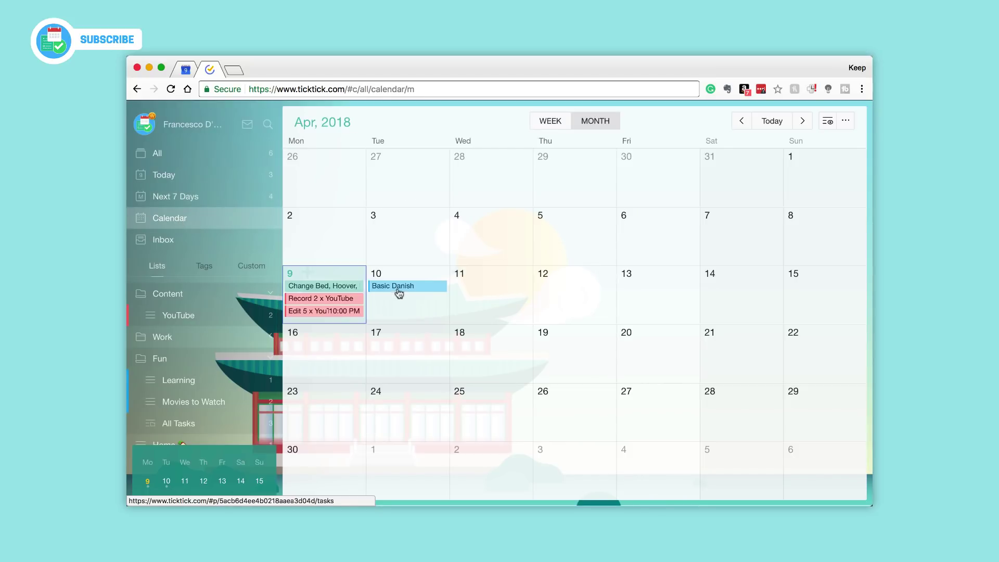
{"action": "left_click", "coordinate": [556, 123]}
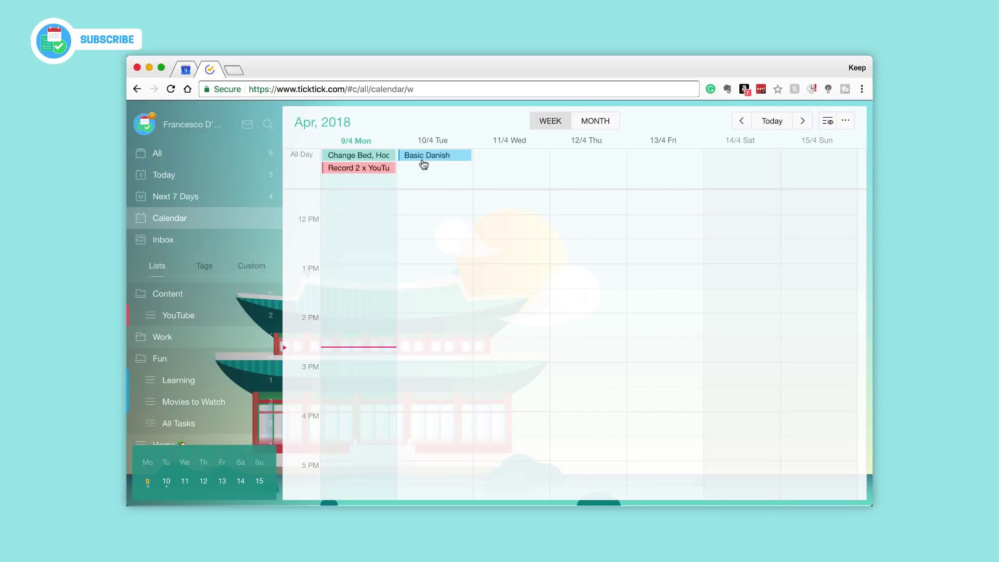
{"action": "scroll", "coordinate": [446, 307], "scroll_direction": "down", "scroll_amount": 1}
{"action": "scroll", "coordinate": [446, 307], "scroll_direction": "up", "scroll_amount": 1}
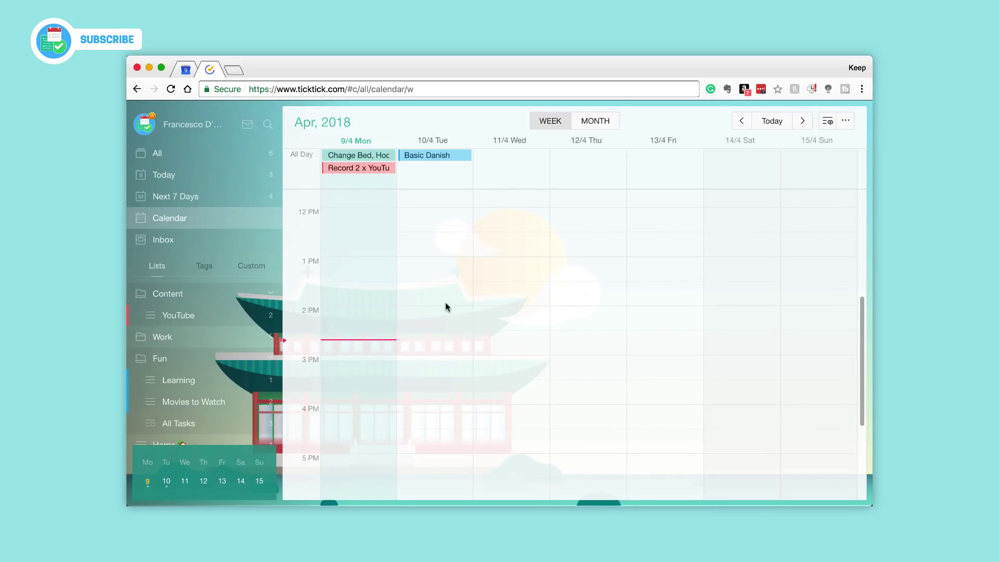
{"action": "left_click", "coordinate": [443, 159]}
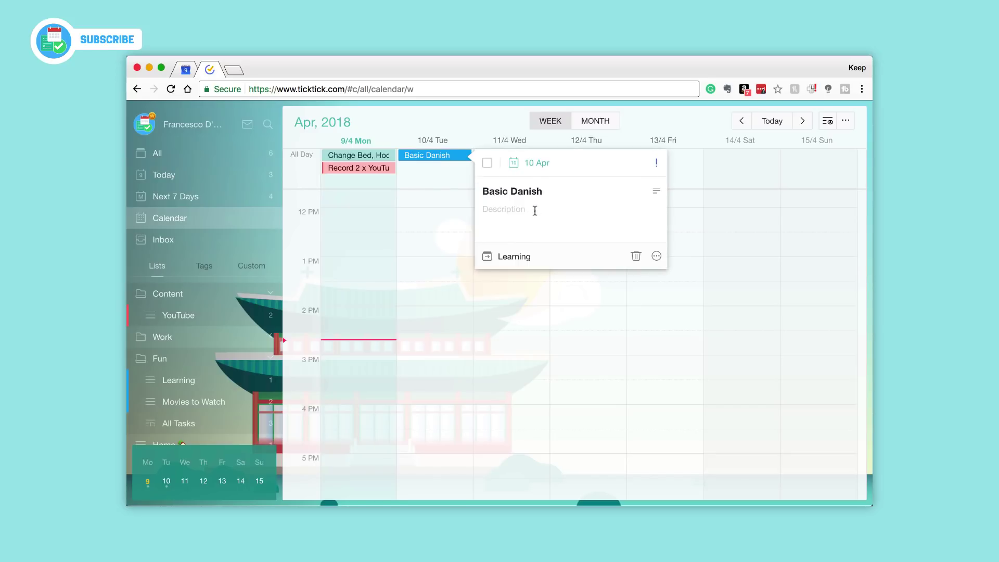
{"action": "left_click", "coordinate": [471, 131]}
- Try out a new task slot on Tuesday 10 April from 2:30 PM to 3:30 PM in the week calendar and discard it
{"action": "left_click_drag", "start_coordinate": [431, 341], "coordinate": [432, 371]}
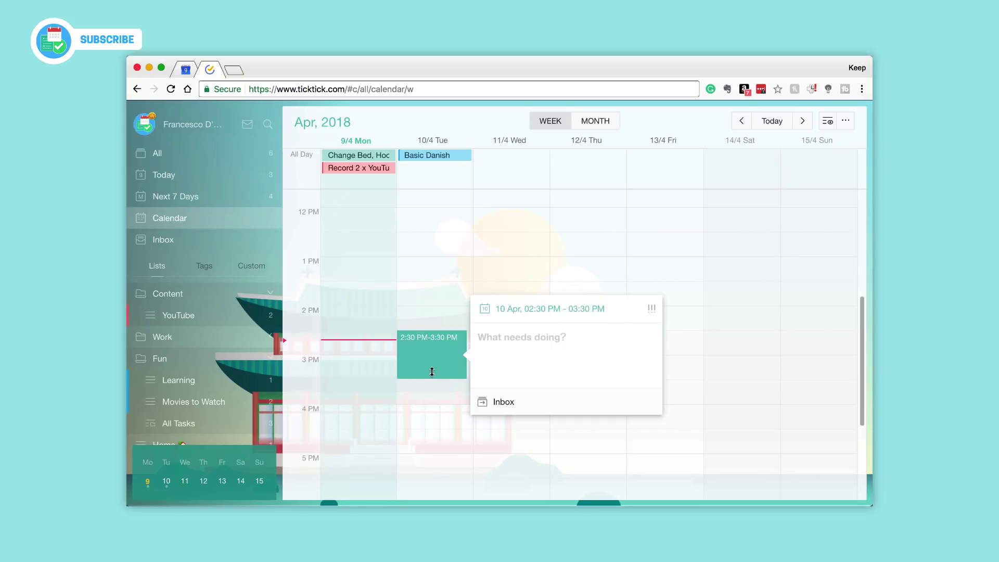
{"action": "key", "text": "Escape"}
{"action": "scroll", "coordinate": [380, 229], "scroll_direction": "up", "scroll_amount": 5}
{"action": "scroll", "coordinate": [379, 229], "scroll_direction": "down", "scroll_amount": 8}
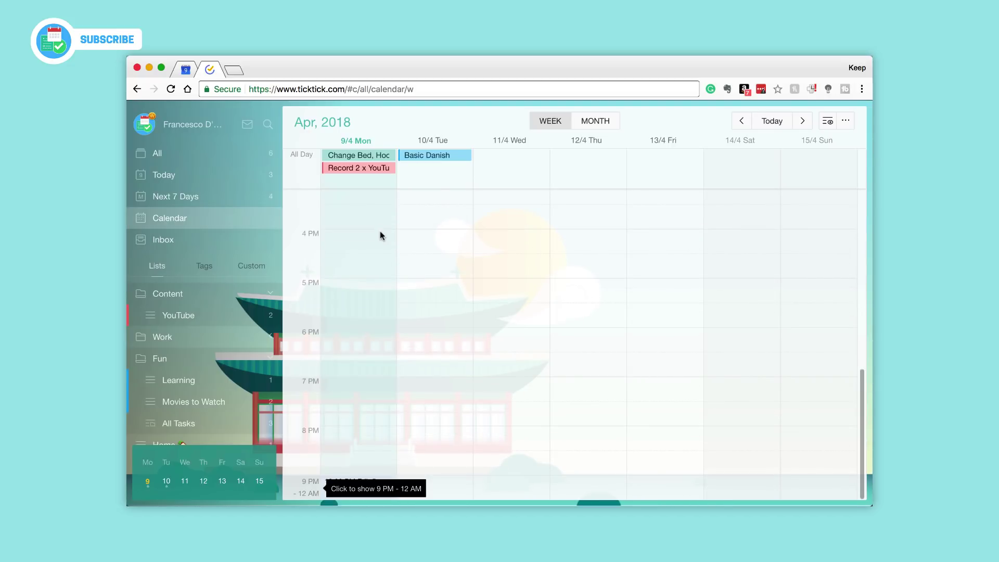
- Show the late evening hours and extend Monday's 10:00 PM "Edit 5 x YouTube videos" task to end at 11:30 PM
{"action": "left_click", "coordinate": [306, 487]}
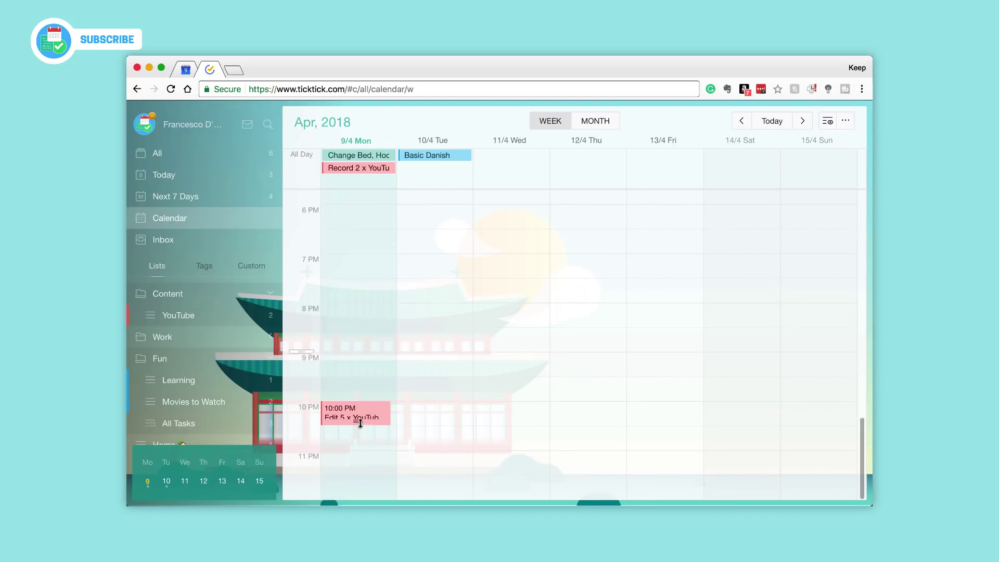
{"action": "left_click_drag", "start_coordinate": [360, 423], "coordinate": [359, 471]}
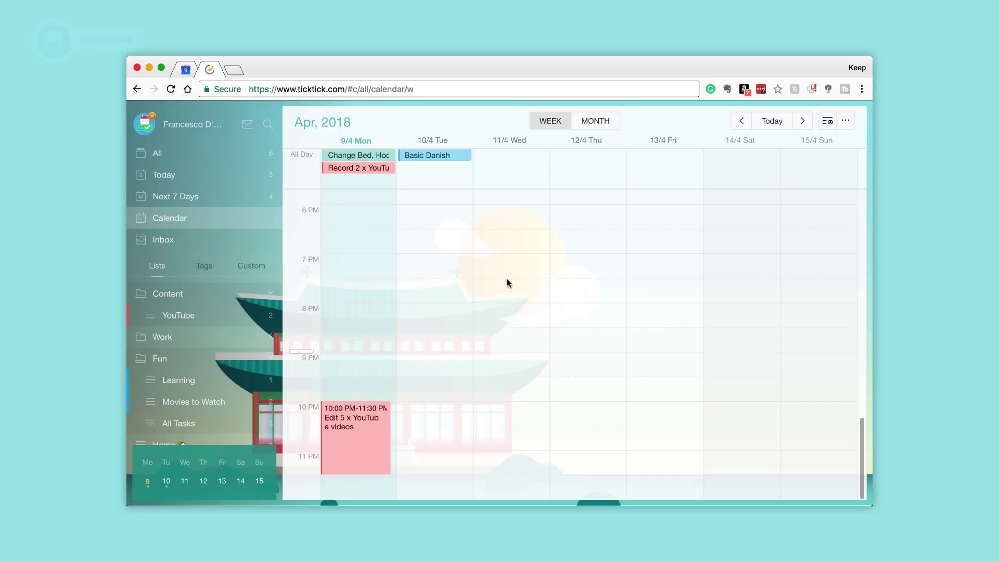
{"action": "scroll", "coordinate": [489, 284], "scroll_direction": "up", "scroll_amount": 2}
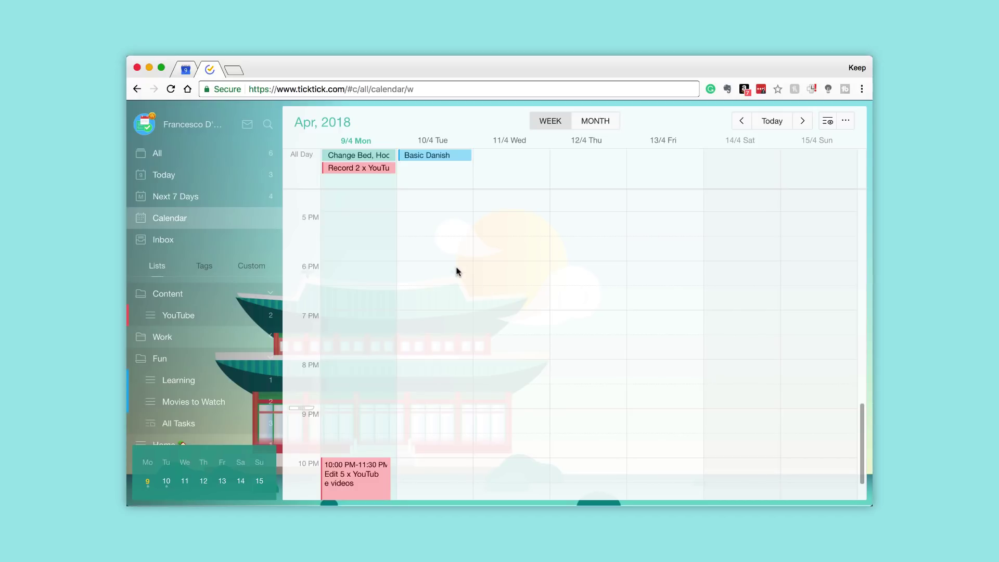
- Check the following week in the calendar, return to 9 April's week, and filter the calendar to the Content folder
{"action": "left_click", "coordinate": [803, 121]}
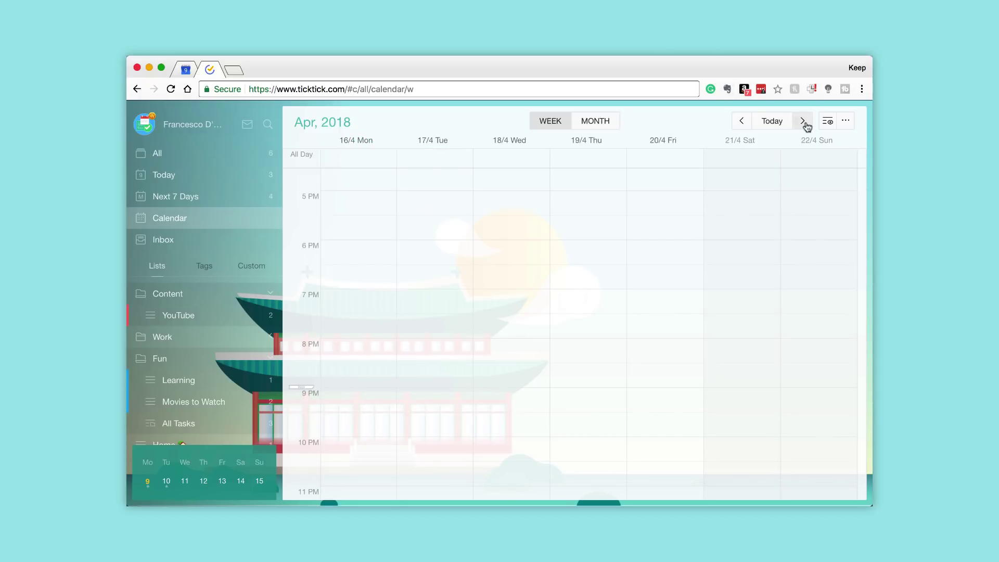
{"action": "left_click", "coordinate": [743, 121]}
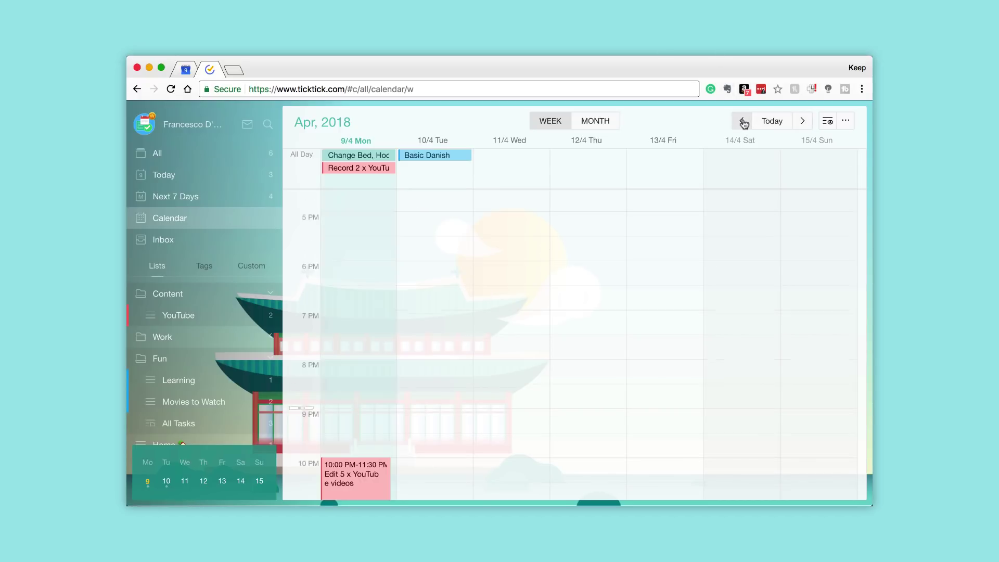
{"action": "left_click", "coordinate": [828, 123]}
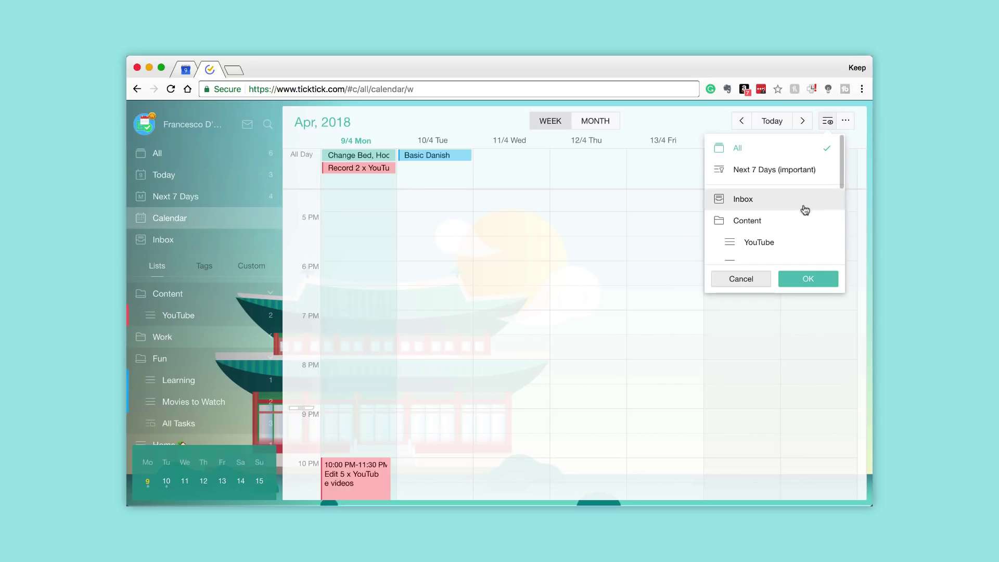
{"action": "scroll", "coordinate": [799, 238], "scroll_direction": "down", "scroll_amount": 5}
{"action": "scroll", "coordinate": [799, 238], "scroll_direction": "down", "scroll_amount": 2}
{"action": "scroll", "coordinate": [798, 239], "scroll_direction": "up", "scroll_amount": 8}
{"action": "scroll", "coordinate": [777, 240], "scroll_direction": "down", "scroll_amount": 2}
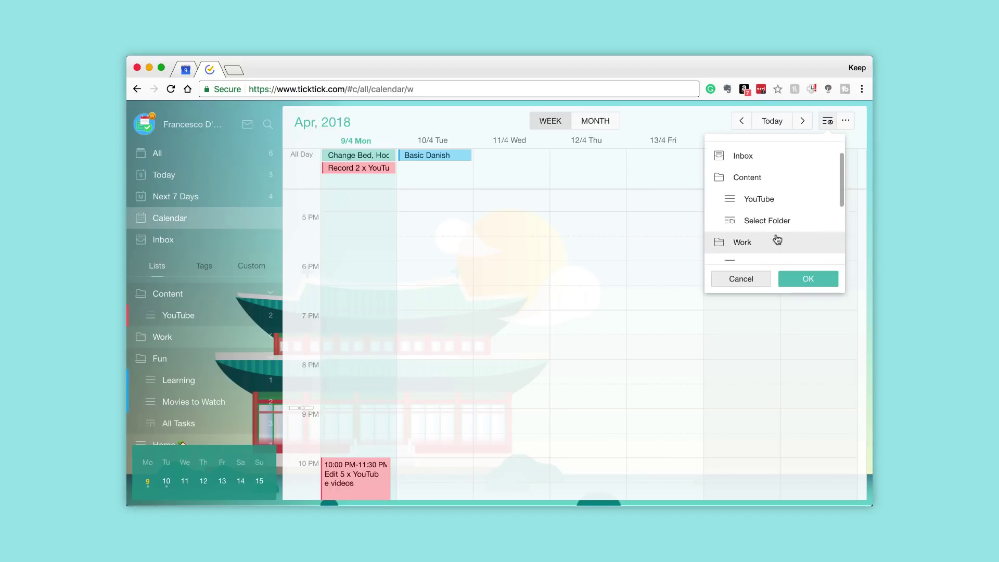
{"action": "left_click", "coordinate": [775, 189]}
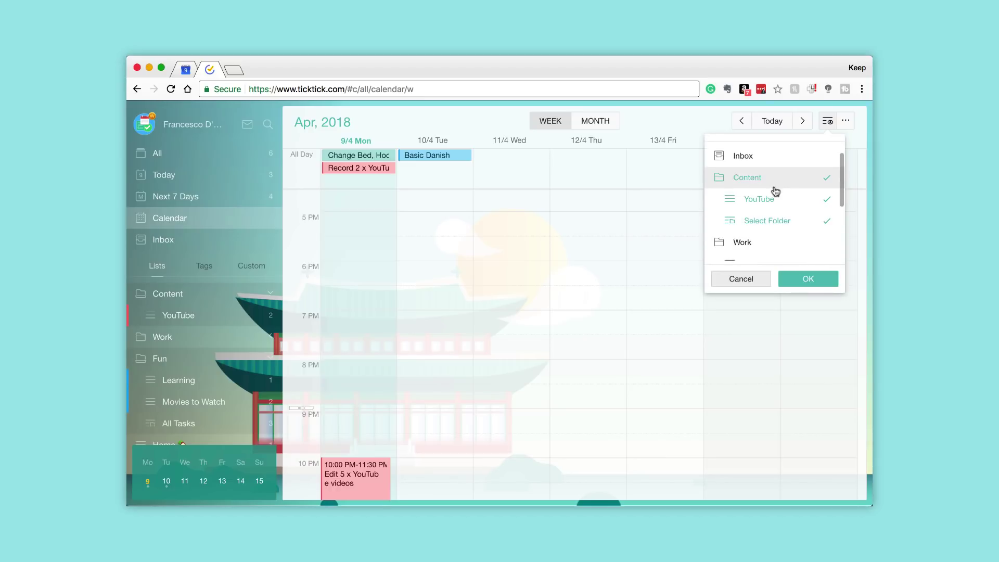
{"action": "left_click", "coordinate": [812, 282]}
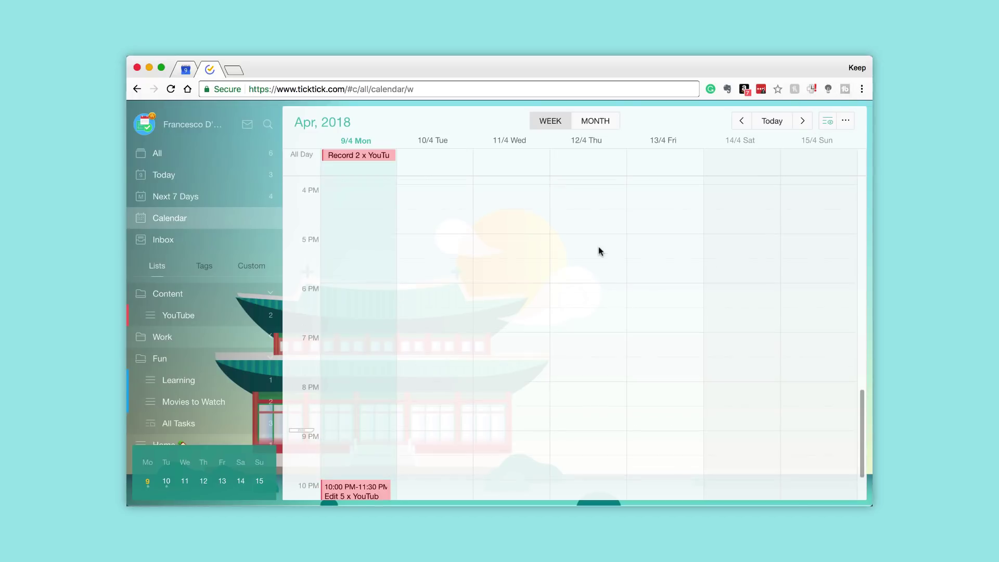
- Open Next 7 Days and enter "Planning Work" as the title of a new task
{"action": "left_click", "coordinate": [190, 193]}
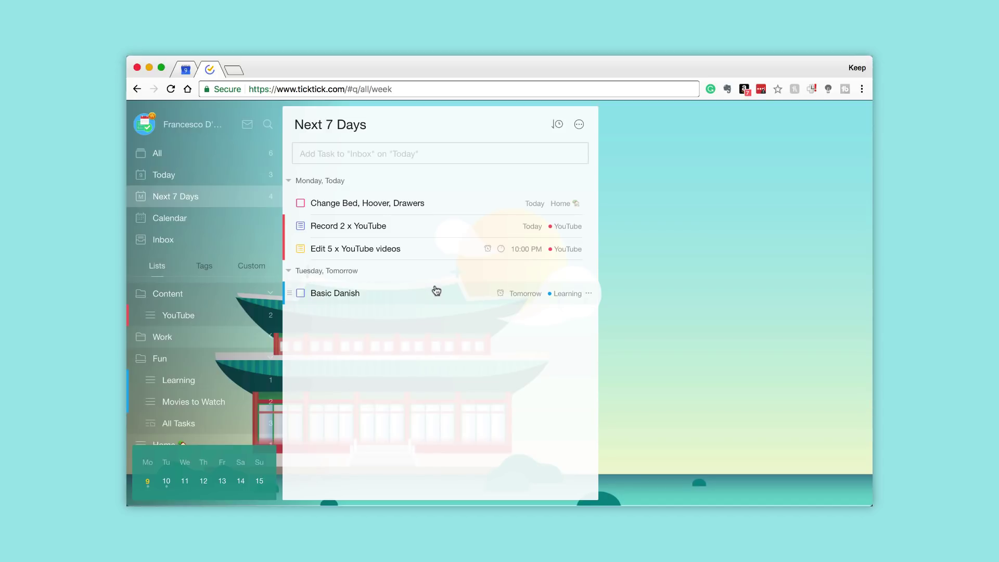
{"action": "type", "text": "Pla"}
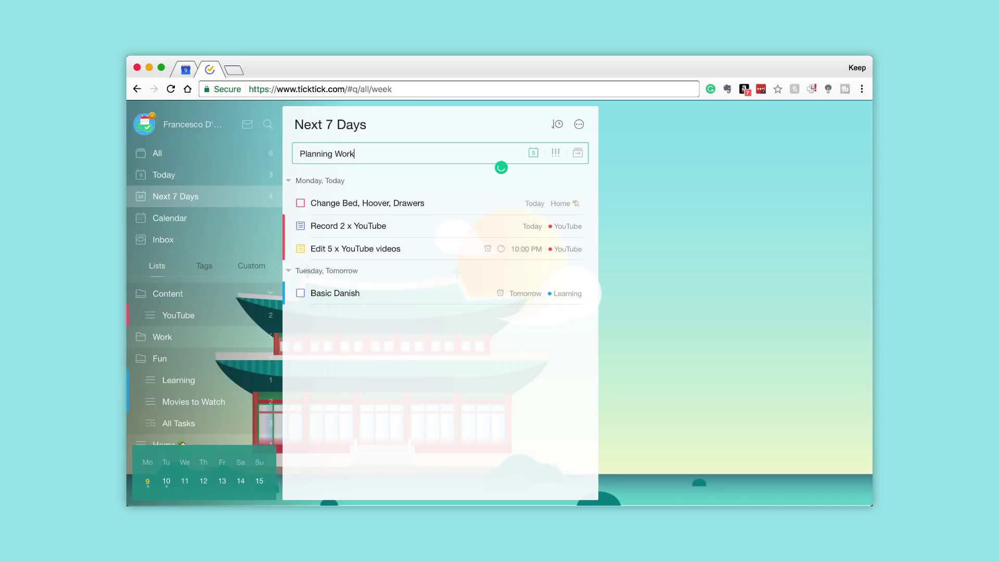
{"action": "type", "text": "nning Work"}
{"action": "key", "text": "super+a"}
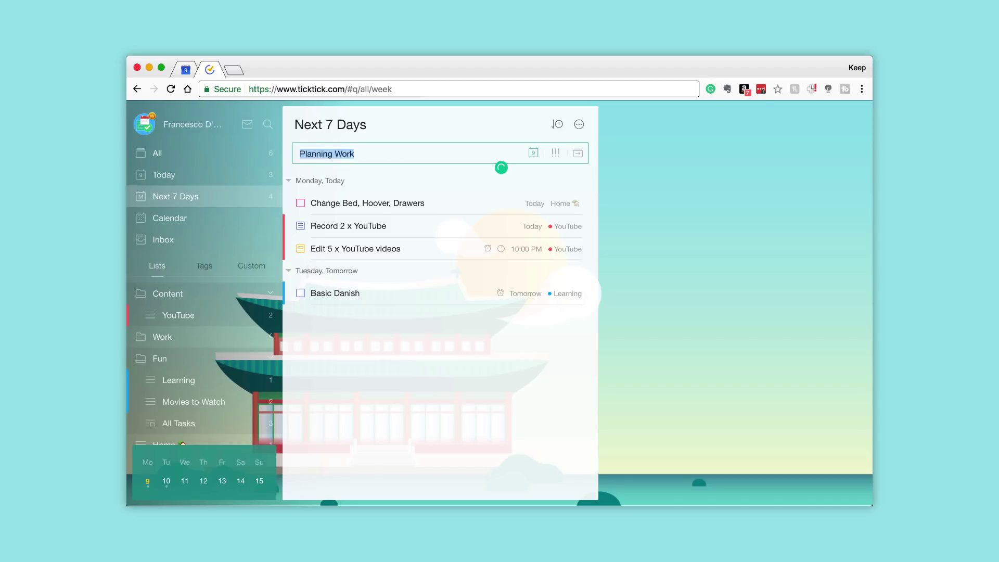
{"action": "key", "text": "Right"}
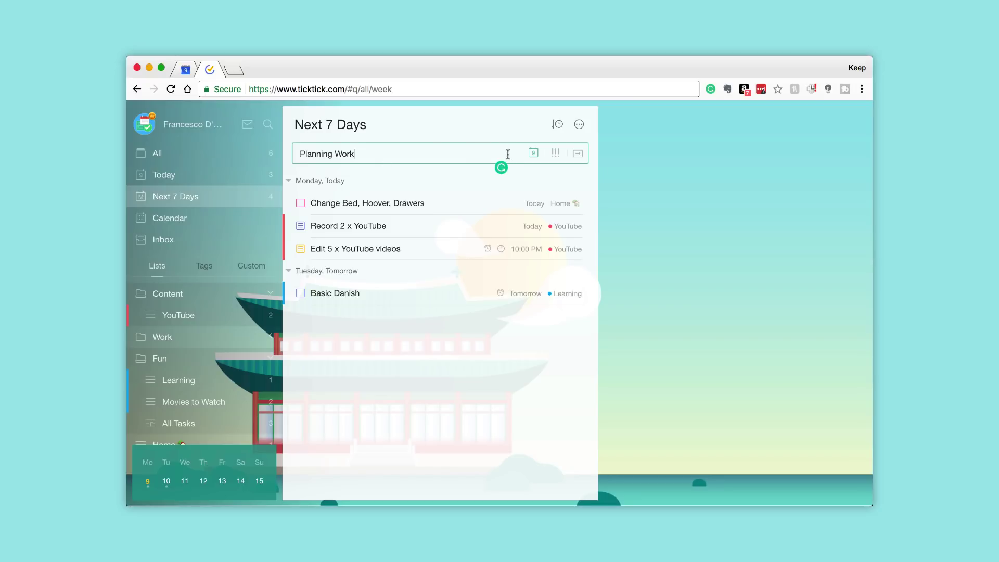
- Schedule the new task for Wednesday 11 April 2018 at 12:00 PM with an on-time reminder
{"action": "left_click", "coordinate": [533, 153]}
{"action": "left_click", "coordinate": [516, 262]}
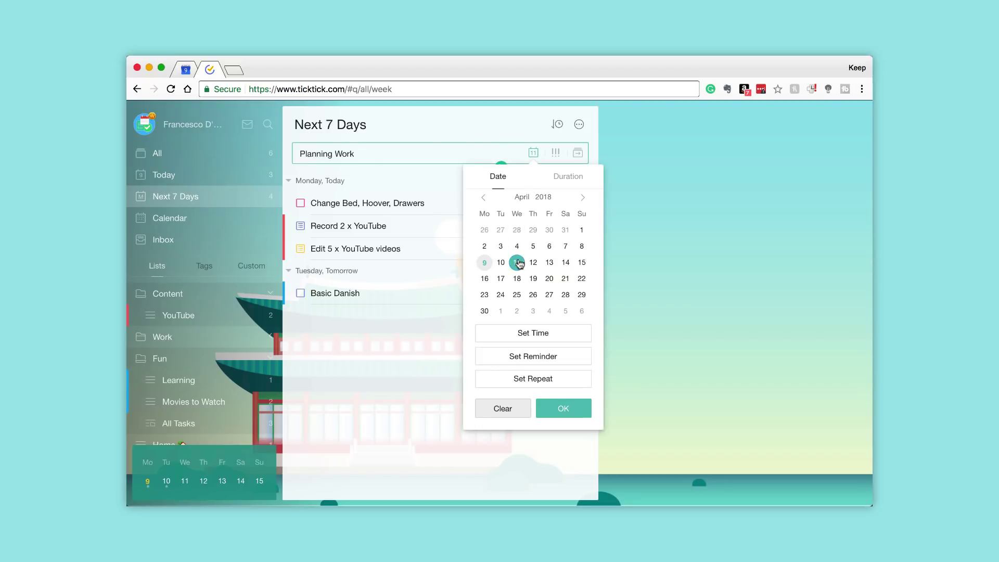
{"action": "left_click", "coordinate": [548, 334]}
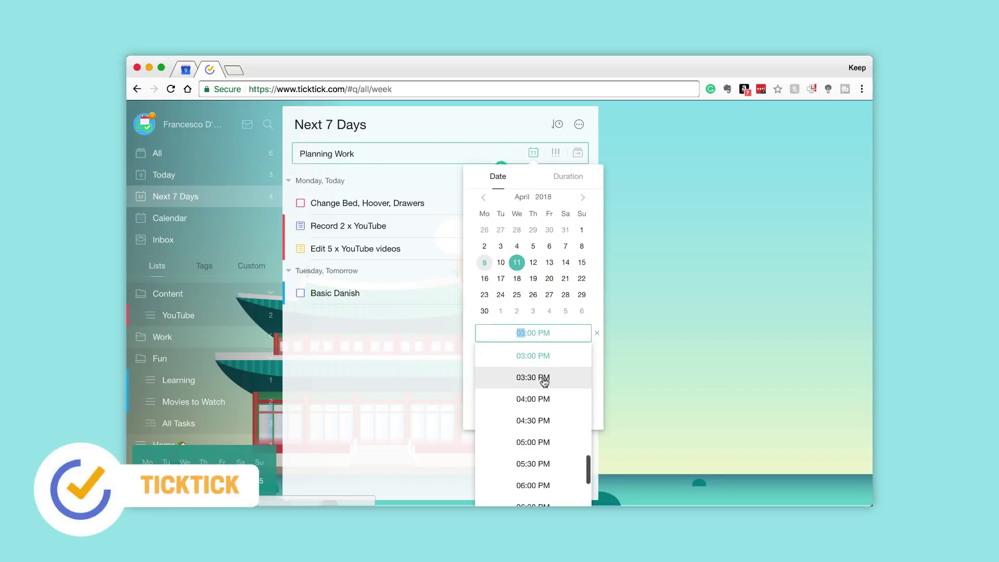
{"action": "scroll", "coordinate": [538, 376], "scroll_direction": "up", "scroll_amount": 5}
{"action": "left_click", "coordinate": [541, 413]}
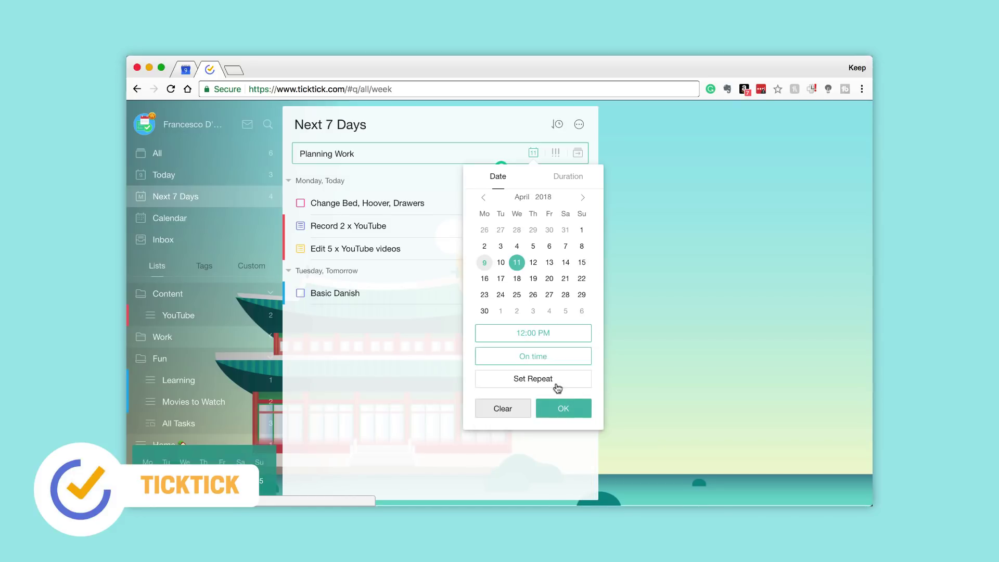
{"action": "left_click", "coordinate": [567, 409]}
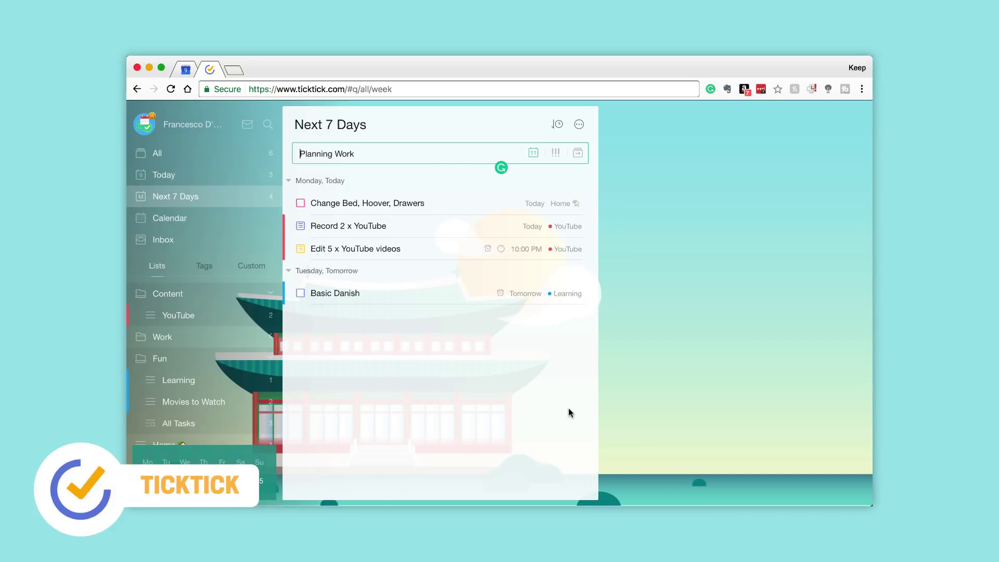
- Give the new task a duration that ends at 01:30 PM on 11 April
{"action": "left_click", "coordinate": [536, 152]}
{"action": "left_click", "coordinate": [554, 179]}
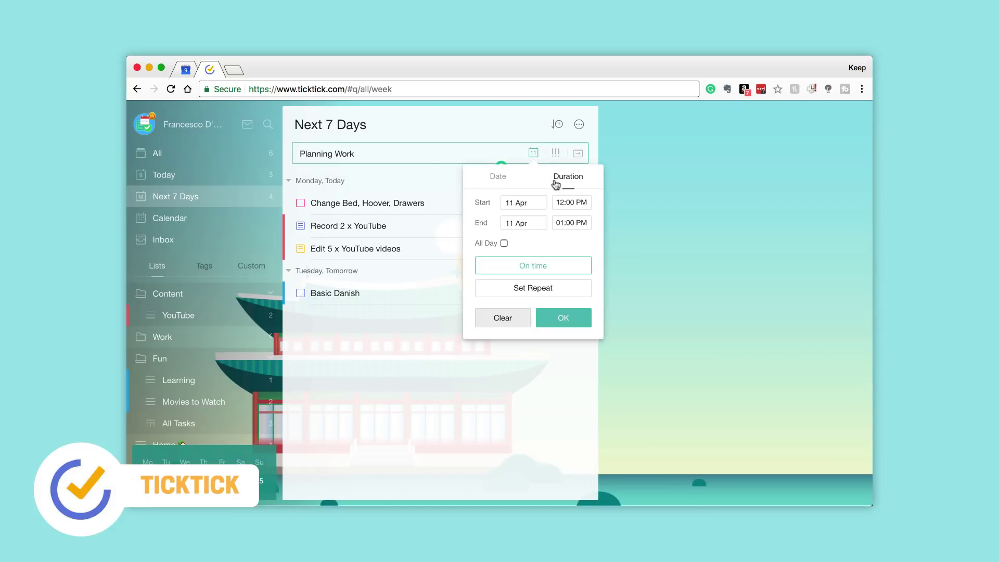
{"action": "left_click", "coordinate": [566, 224]}
{"action": "left_click", "coordinate": [573, 269]}
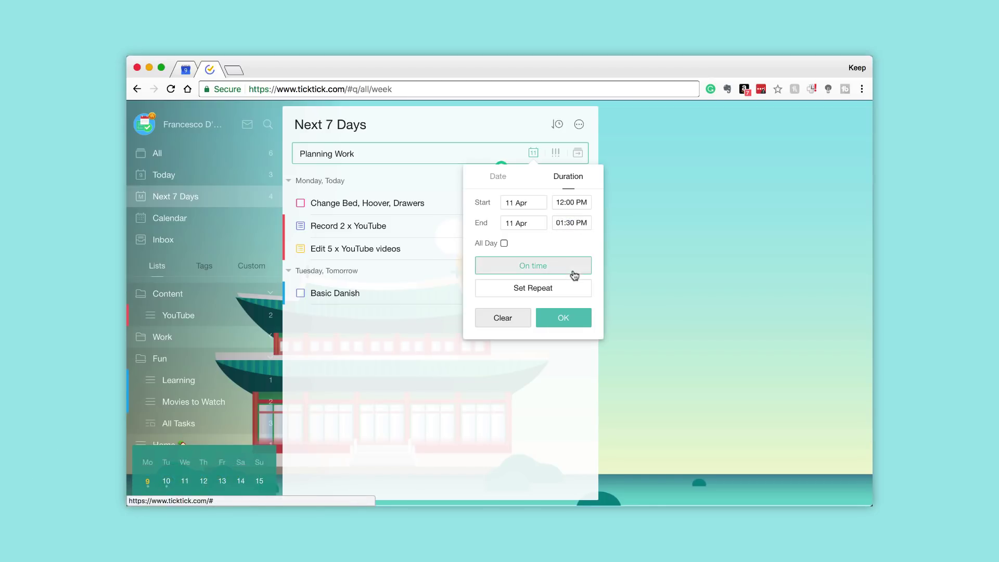
{"action": "left_click", "coordinate": [565, 319]}
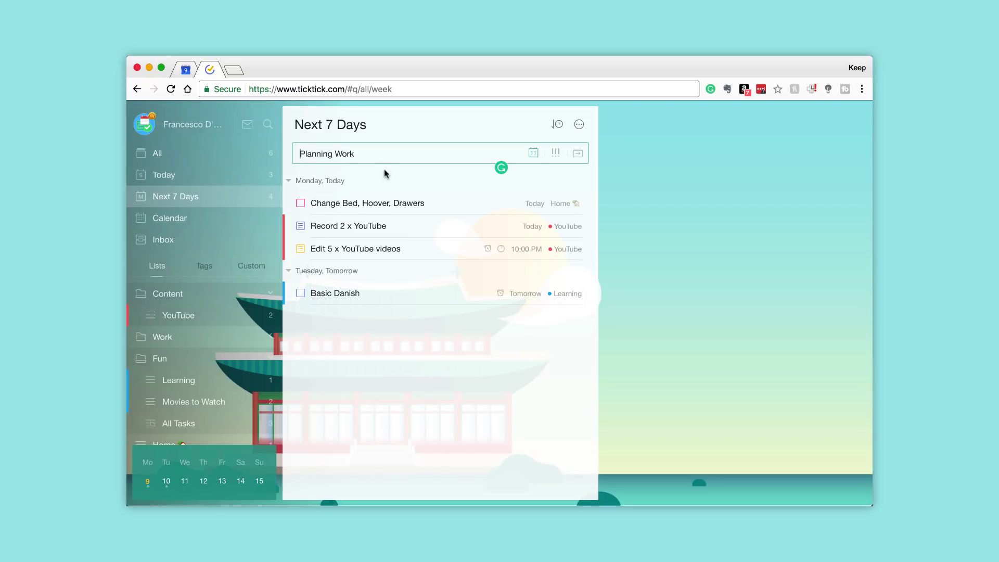
- Assign the new task medium (yellow) priority and the Creating list in the Work folder, and add it
{"action": "left_click", "coordinate": [556, 153]}
{"action": "left_click", "coordinate": [539, 198]}
{"action": "left_click", "coordinate": [577, 155]}
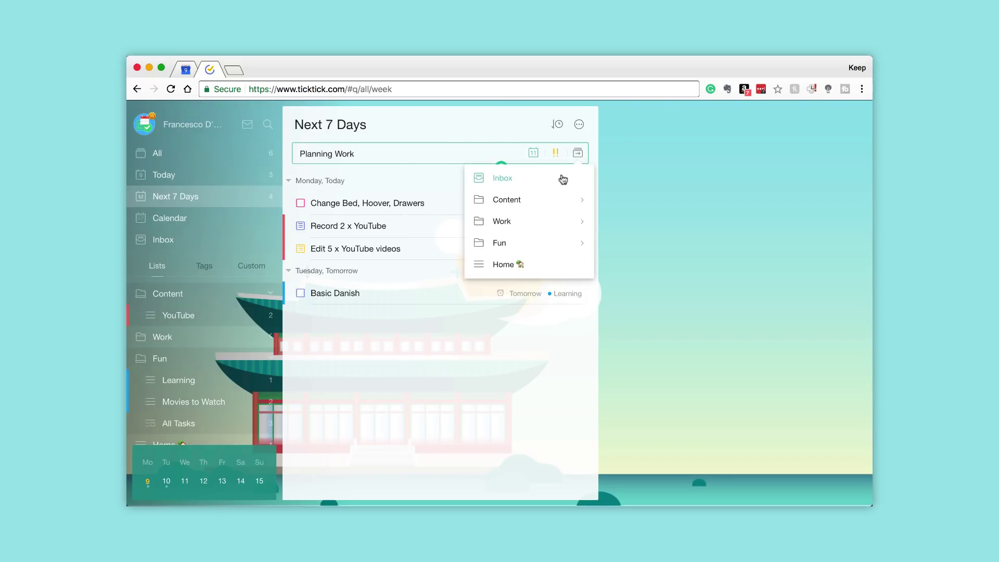
{"action": "mouse_move", "coordinate": [571, 225]}
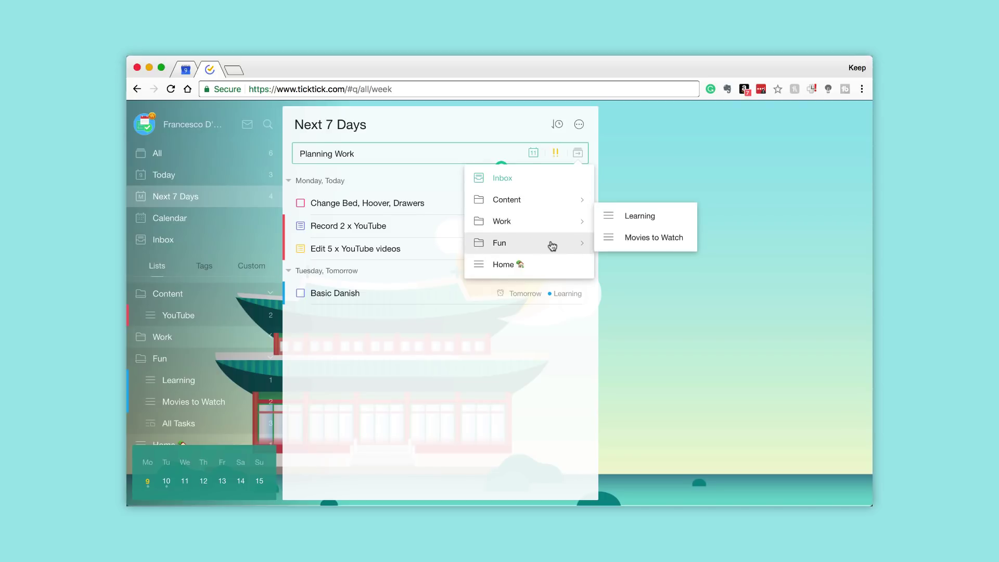
{"action": "left_click", "coordinate": [634, 225]}
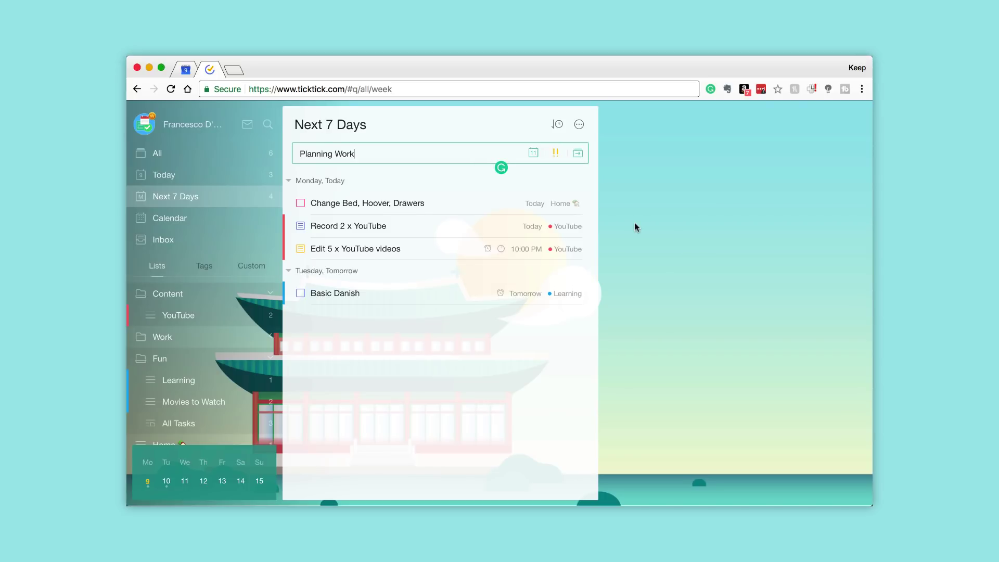
{"action": "key", "text": "Return"}
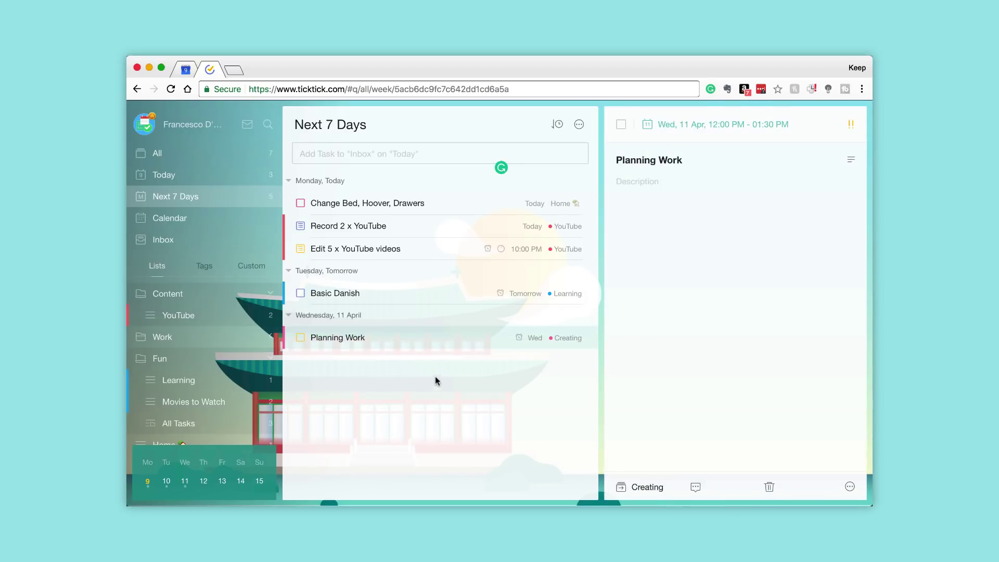
- Examine the description area, comment field and additional options of the "Planning Work" task
{"action": "left_click", "coordinate": [668, 211]}
{"action": "left_click", "coordinate": [696, 487]}
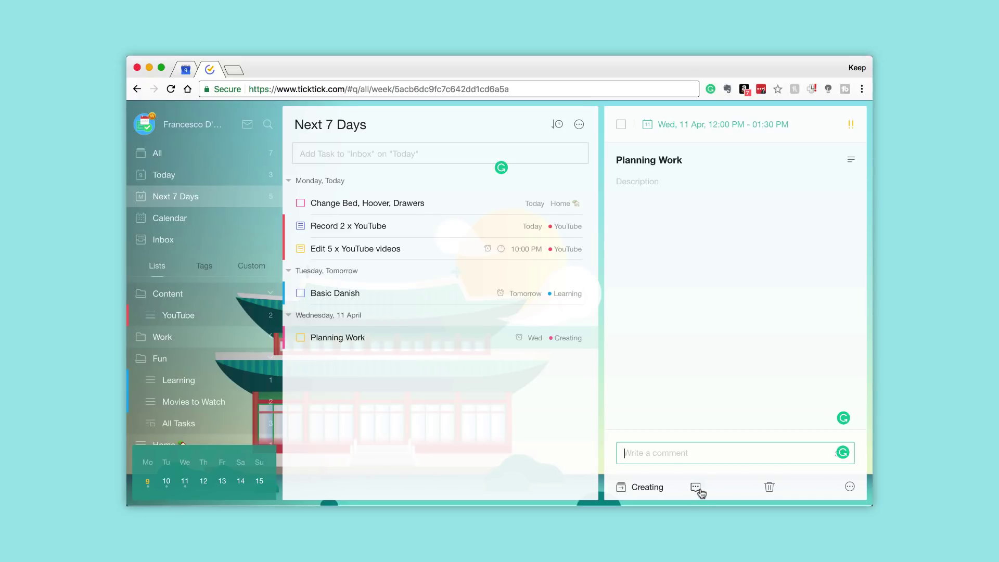
{"action": "left_click", "coordinate": [848, 487]}
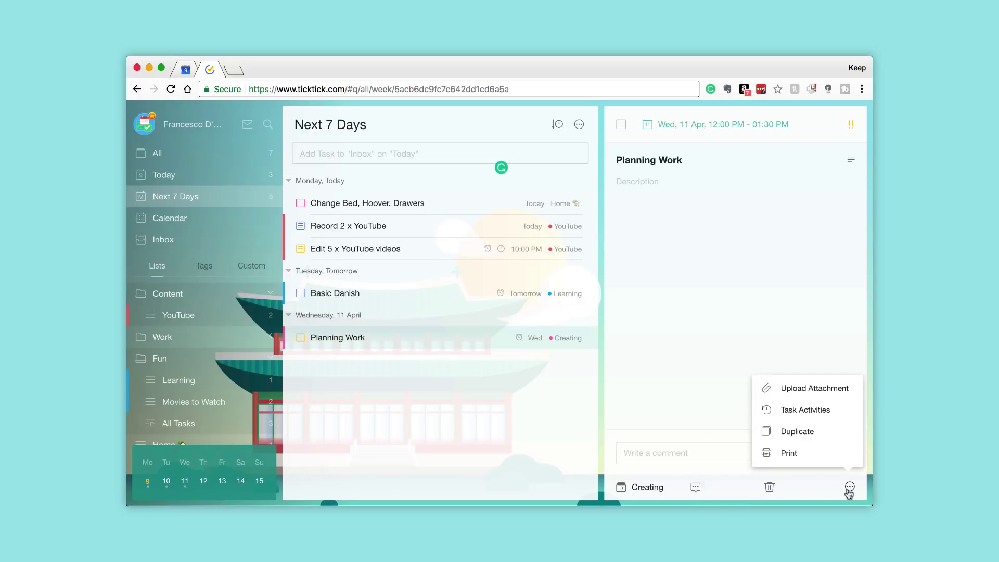
{"action": "left_click", "coordinate": [751, 290]}
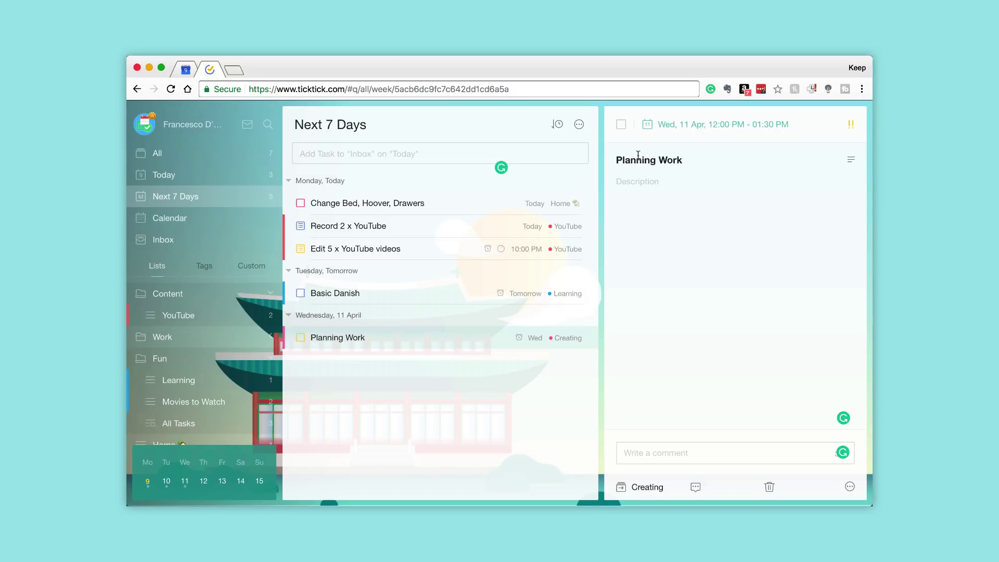
- Turn on subtask display in Next 7 Days and open the "Edit 5 x YouTube videos" task
{"action": "left_click", "coordinate": [579, 125]}
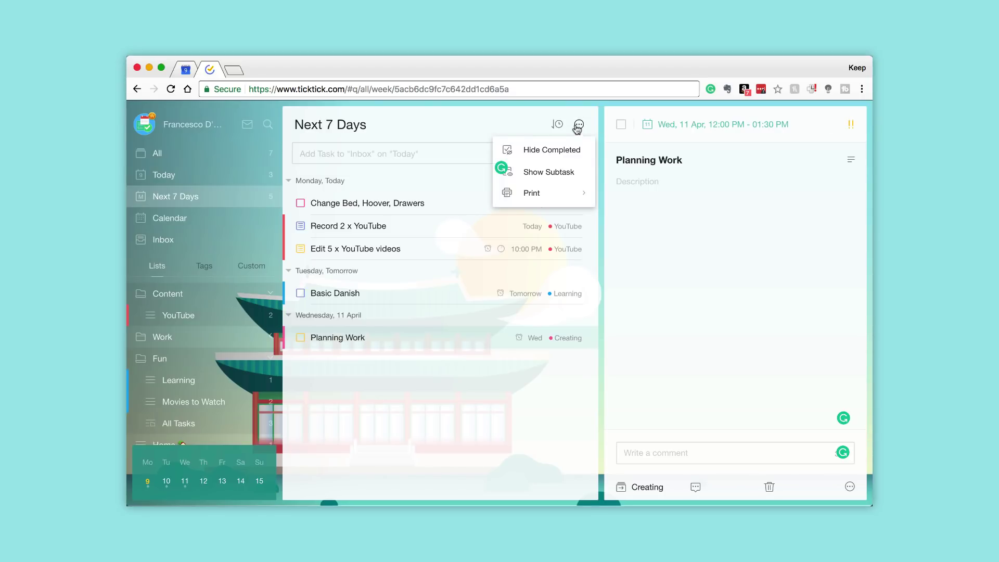
{"action": "left_click", "coordinate": [582, 178]}
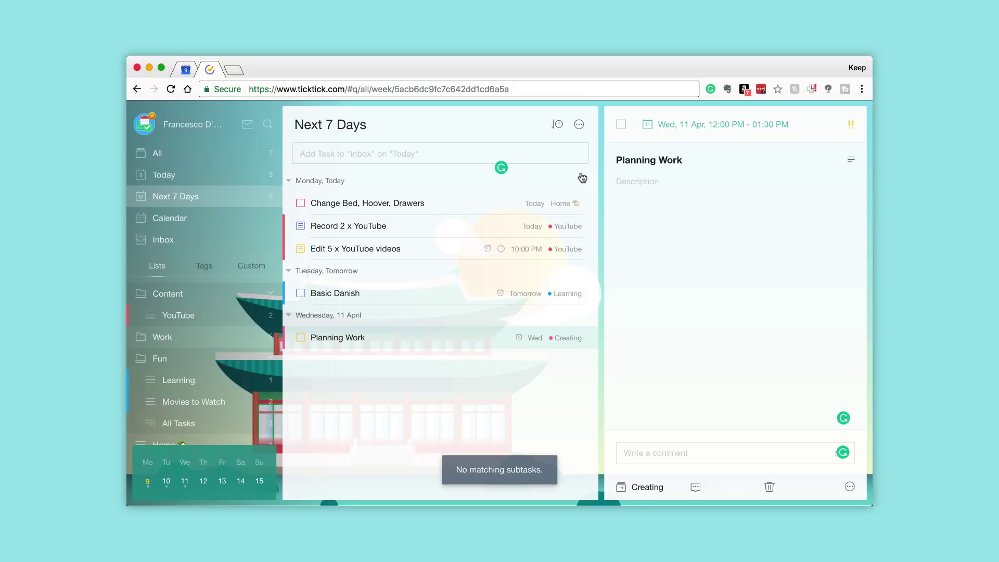
{"action": "left_click", "coordinate": [435, 250]}
{"action": "left_click", "coordinate": [579, 125]}
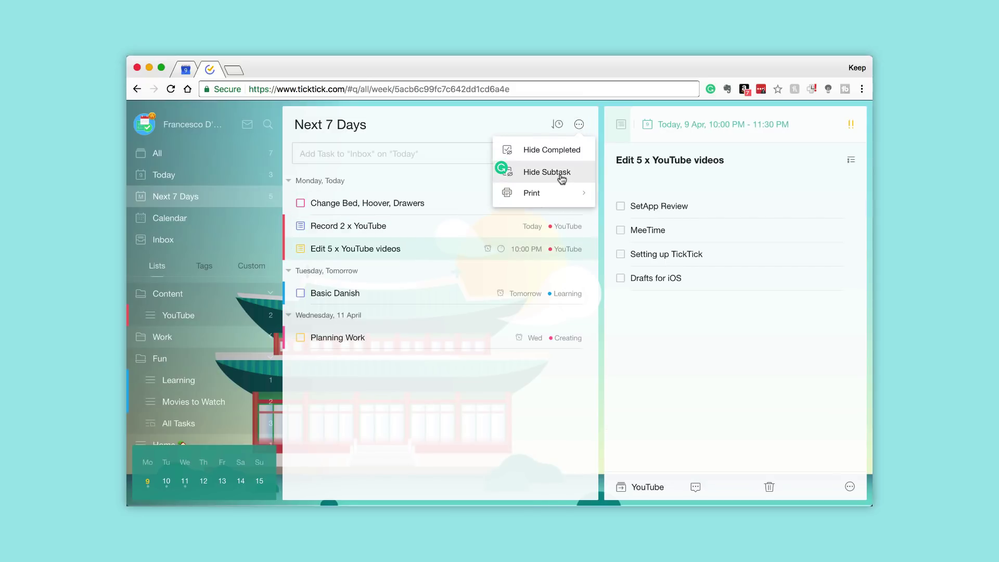
{"action": "left_click", "coordinate": [500, 383]}
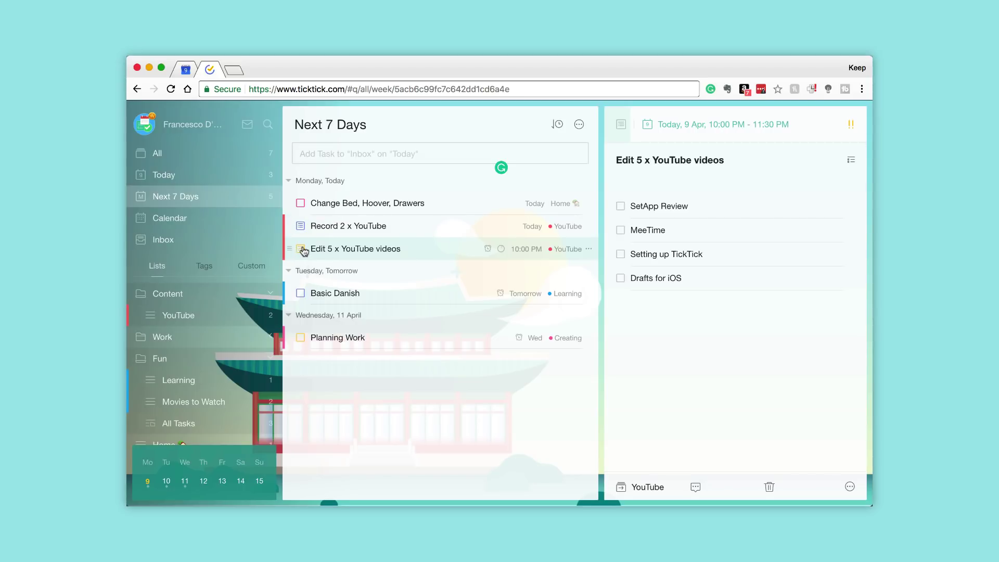
- Collapse and expand the Tuesday group in Next 7 Days and collapse the Monday group
{"action": "left_click", "coordinate": [288, 271]}
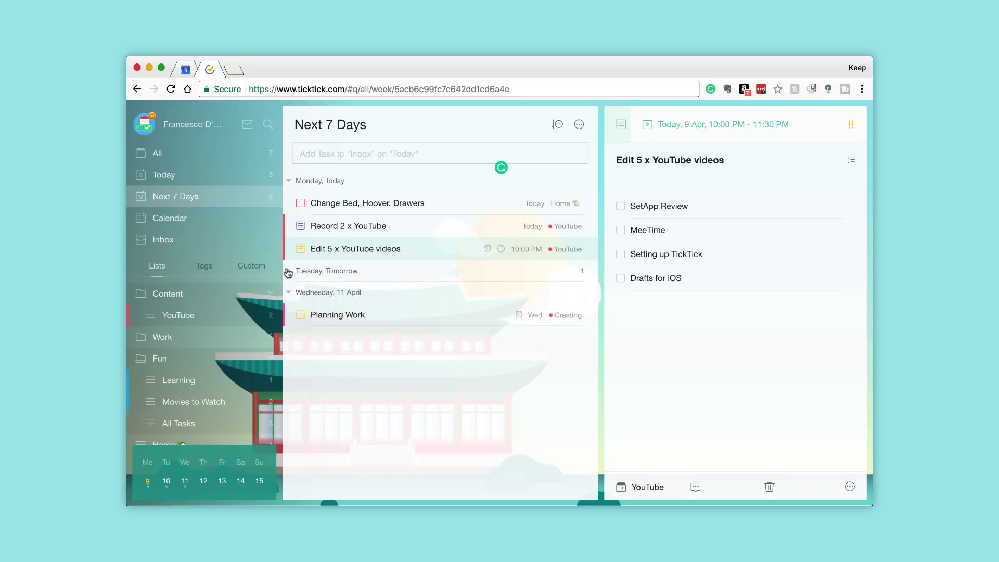
{"action": "left_click", "coordinate": [288, 271]}
{"action": "left_click", "coordinate": [288, 271]}
{"action": "left_click", "coordinate": [288, 271]}
{"action": "left_click", "coordinate": [289, 271]}
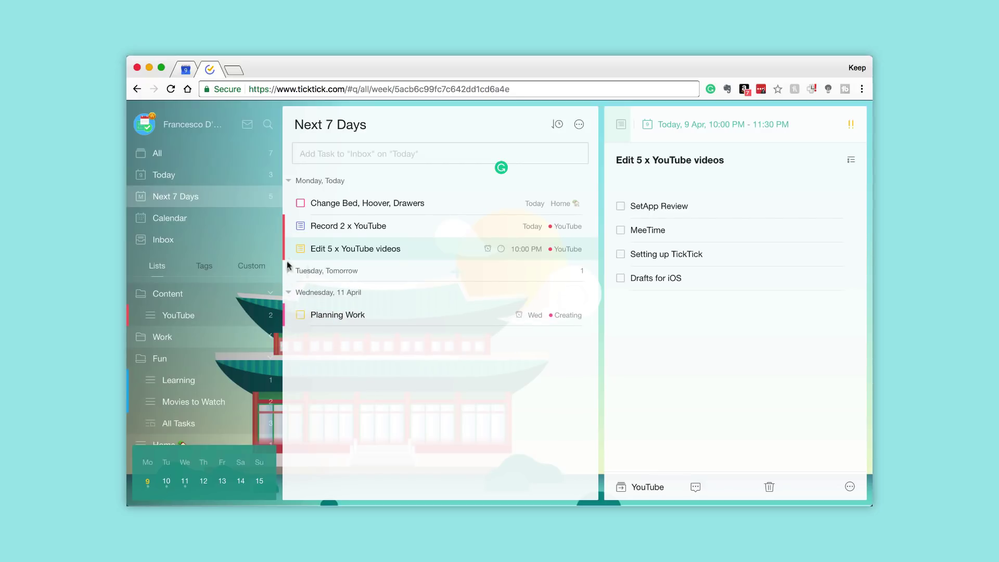
{"action": "left_click", "coordinate": [288, 181]}
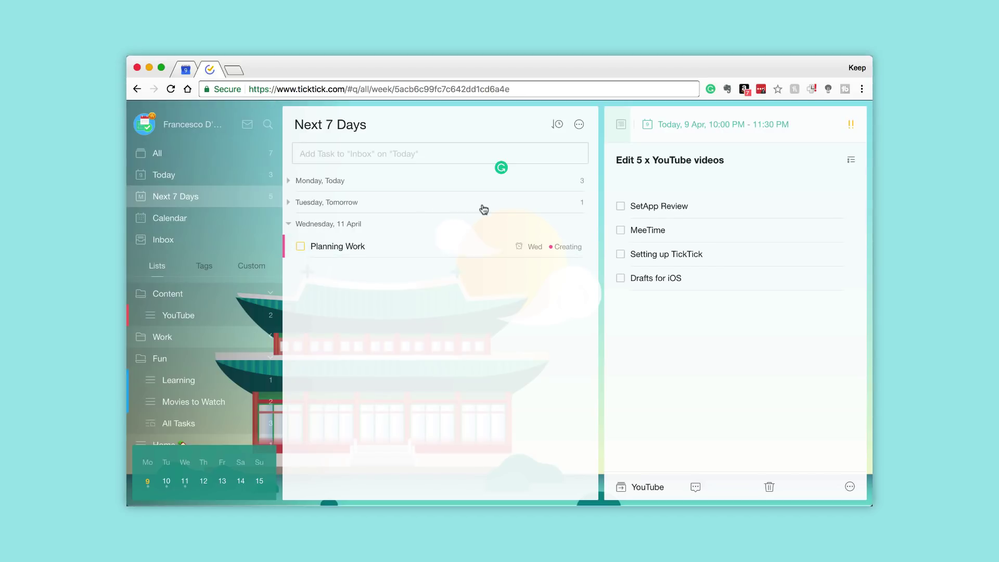
{"action": "left_click", "coordinate": [289, 203]}
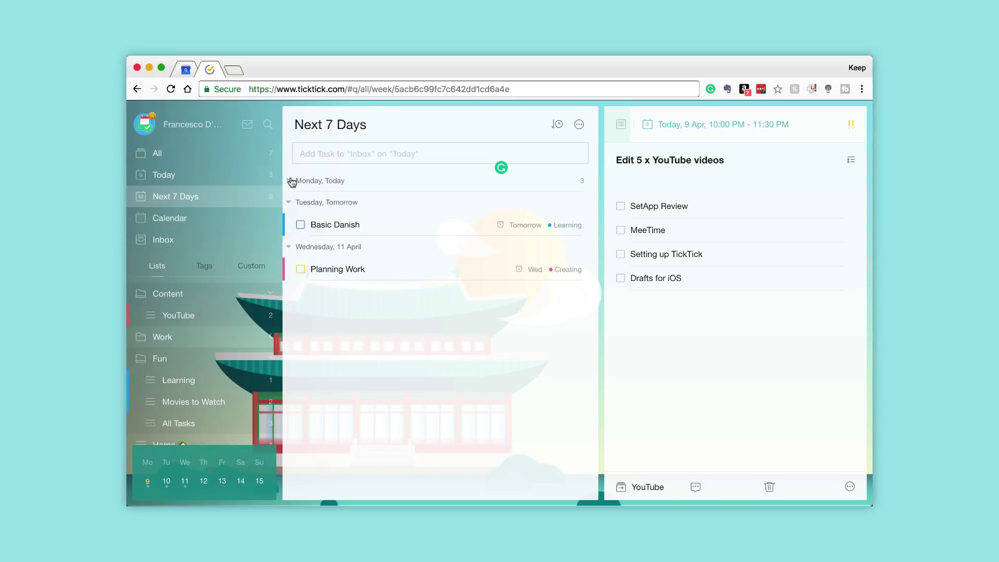
- Expand the Monday group in Next 7 Days and open the "Record 2 x YouTube" task to view its checklist
{"action": "left_click", "coordinate": [289, 181]}
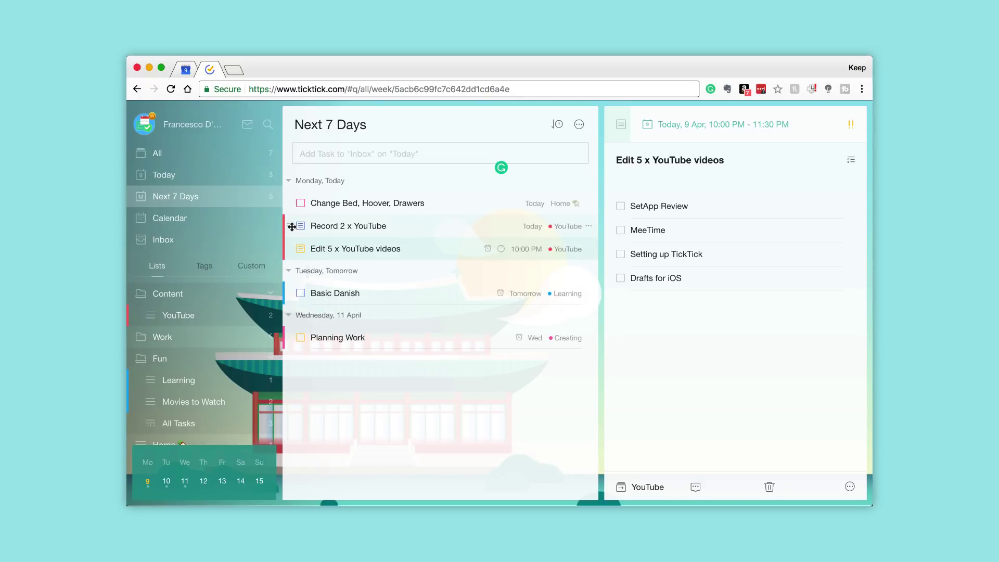
{"action": "double_click", "coordinate": [384, 227]}
{"action": "key", "text": "End"}
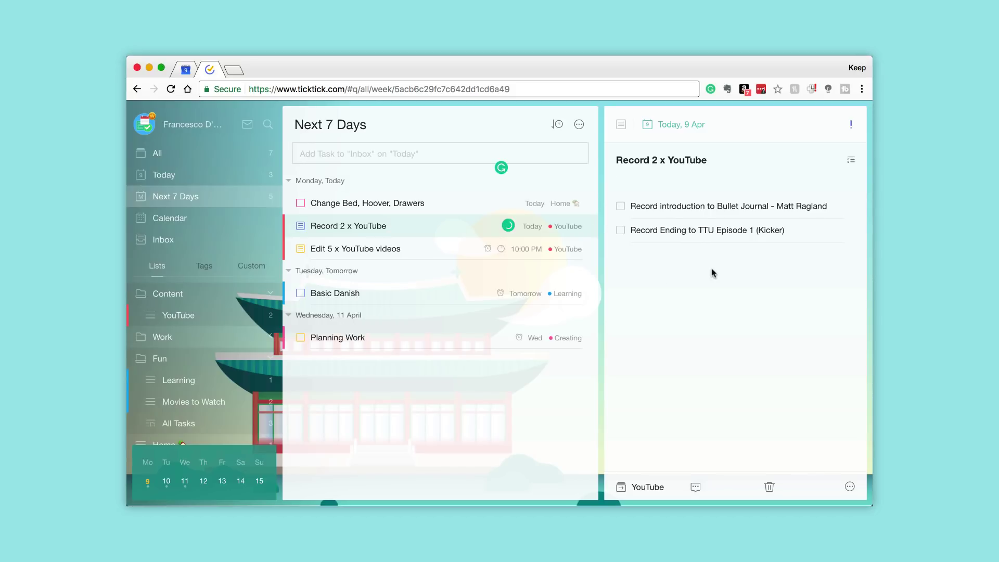
- View the Inbox, then check the tasks dated 11, 12 and 13 April 2018 using the expanded mini calendar, and collapse it
{"action": "left_click", "coordinate": [204, 240]}
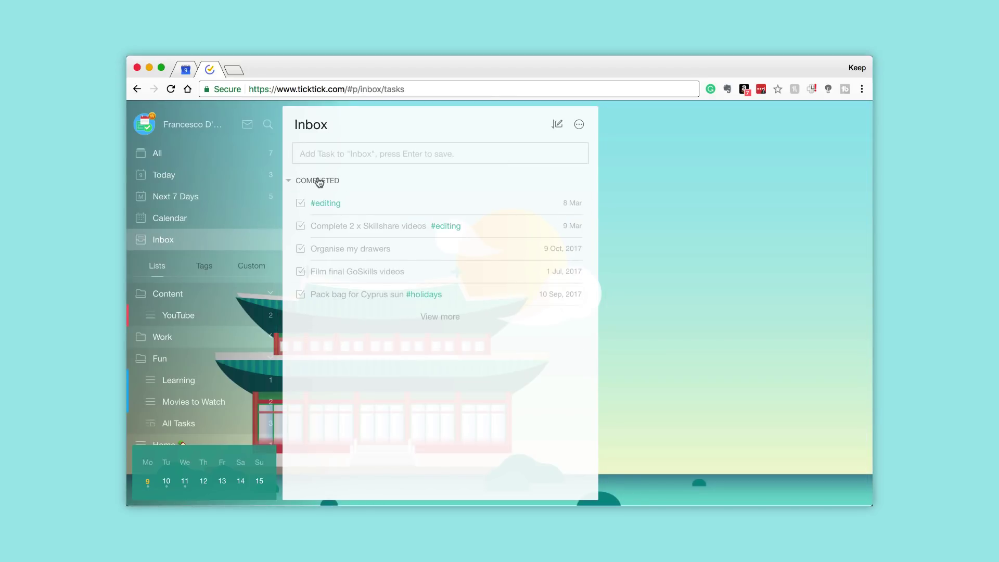
{"action": "scroll", "coordinate": [225, 334], "scroll_direction": "down", "scroll_amount": 3}
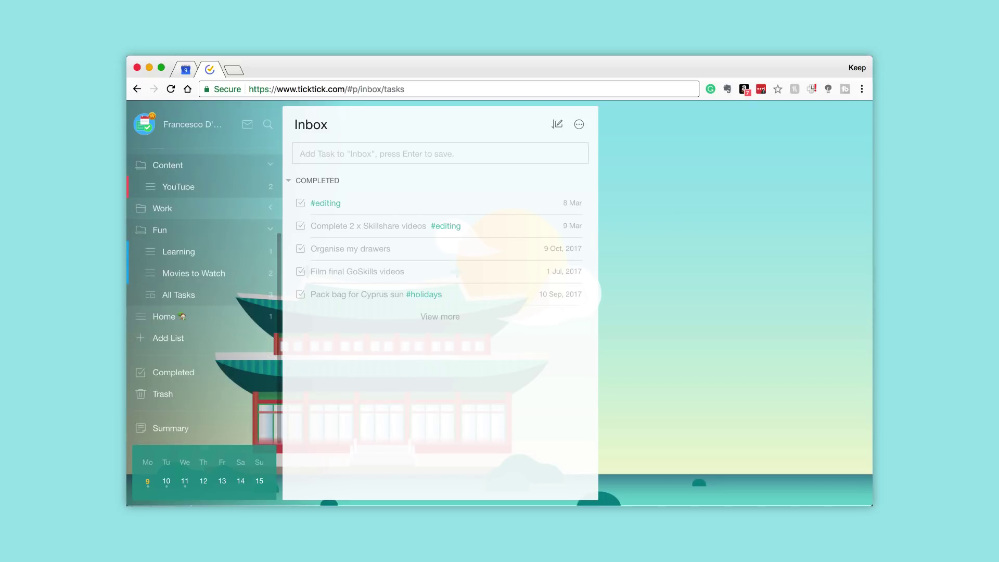
{"action": "left_click", "coordinate": [205, 452]}
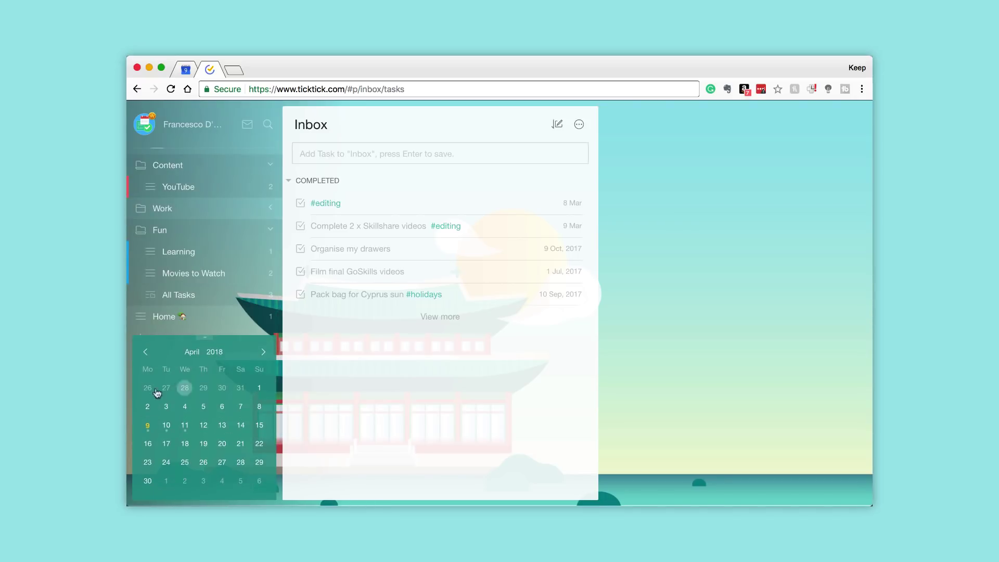
{"action": "left_click", "coordinate": [185, 425]}
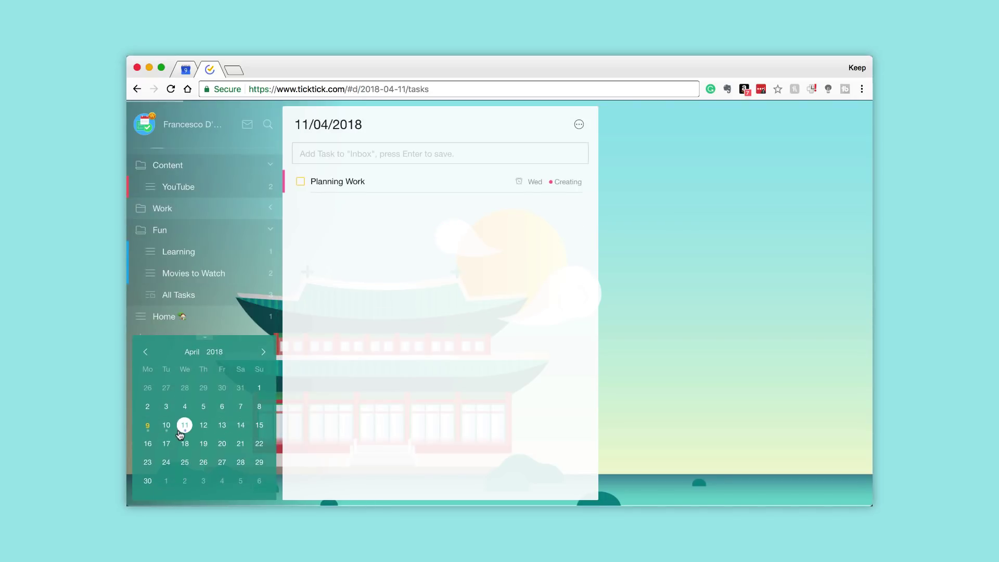
{"action": "left_click", "coordinate": [208, 427]}
{"action": "left_click", "coordinate": [222, 425]}
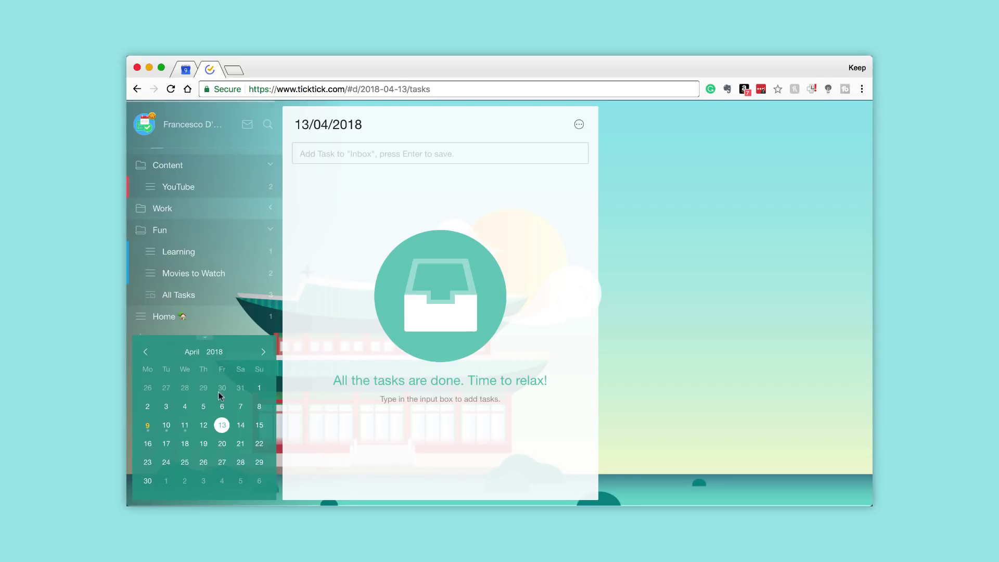
{"action": "left_click", "coordinate": [208, 339]}
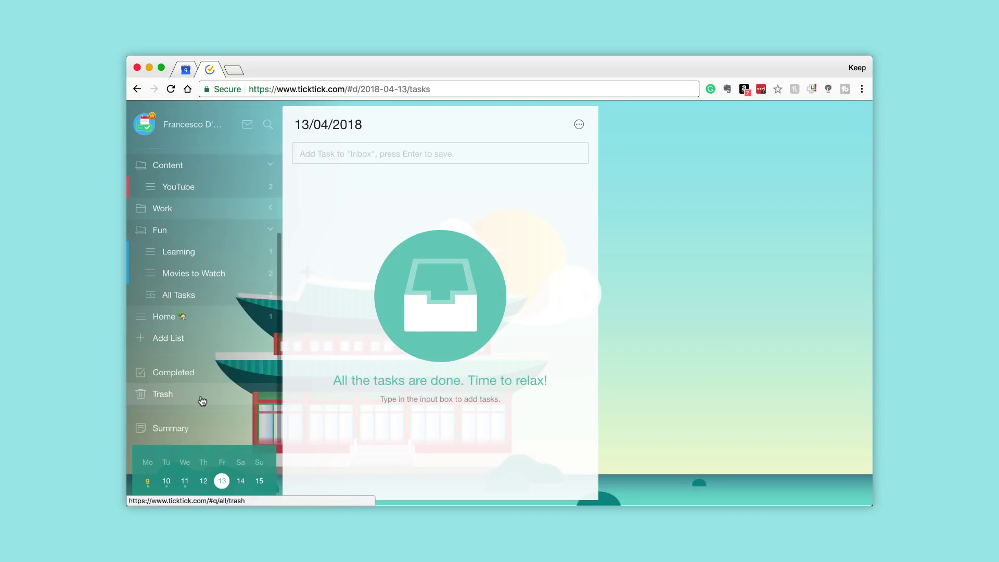
- View the completed tasks, then examine the list and tag filter options of the weekly Summary
{"action": "left_click", "coordinate": [198, 375]}
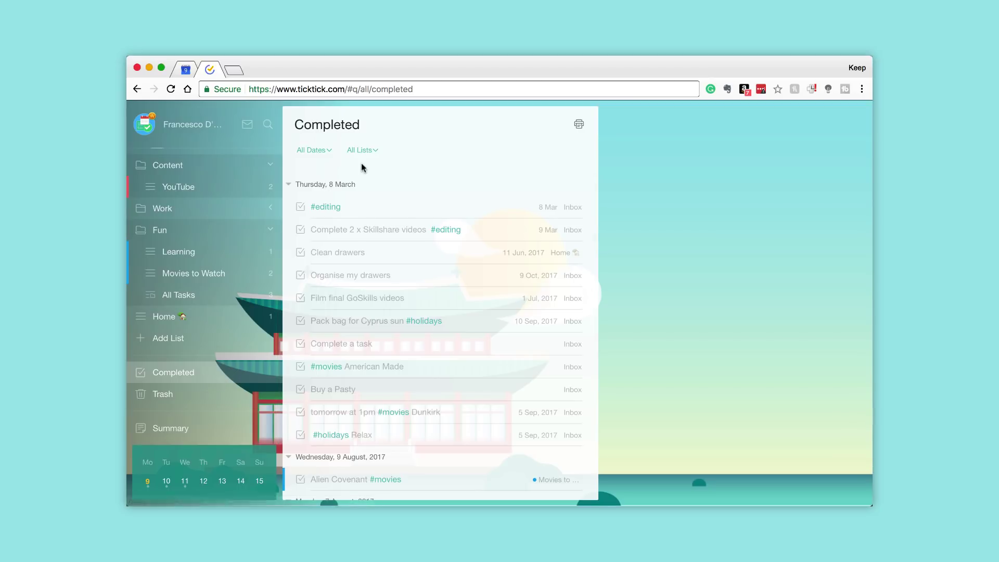
{"action": "left_click", "coordinate": [195, 431]}
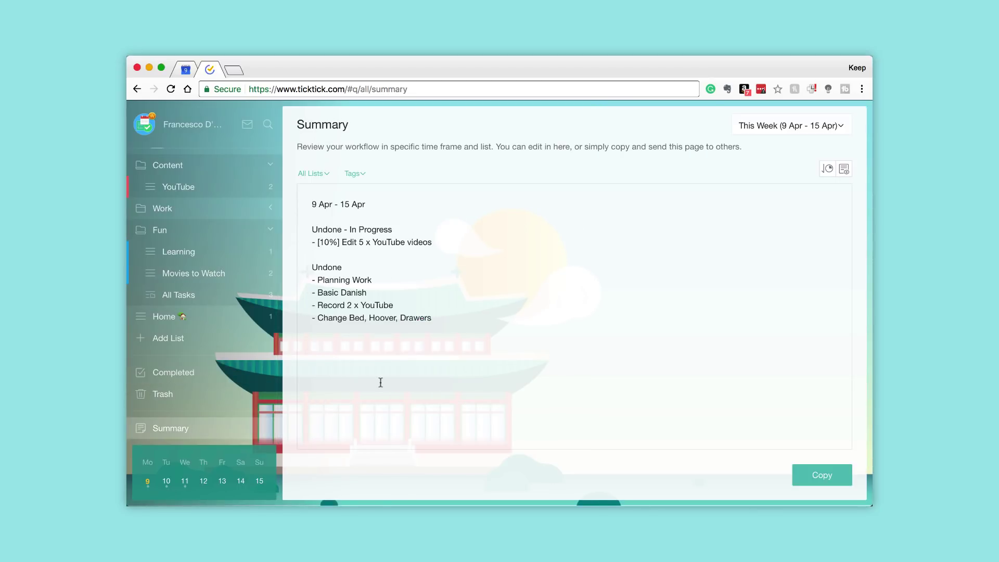
{"action": "left_click", "coordinate": [330, 179]}
{"action": "left_click", "coordinate": [355, 177]}
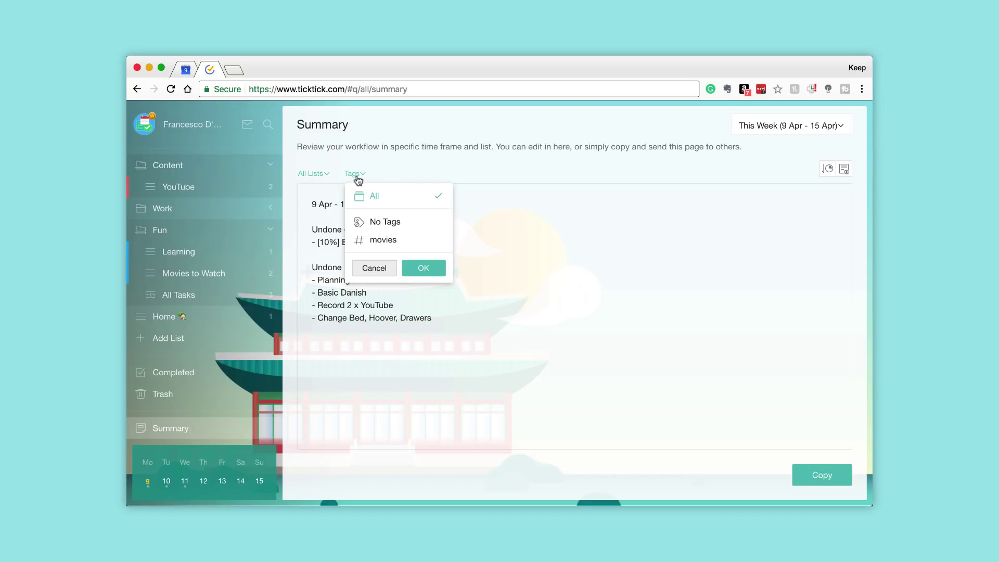
{"action": "left_click", "coordinate": [412, 175]}
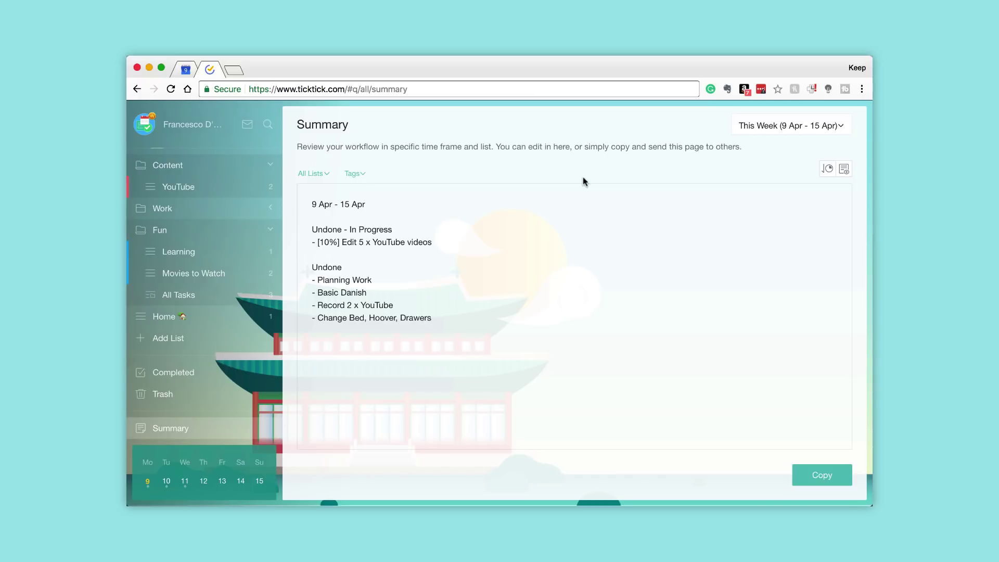
- Filter the weekly Summary to show only the Learning list
{"action": "left_click", "coordinate": [312, 173]}
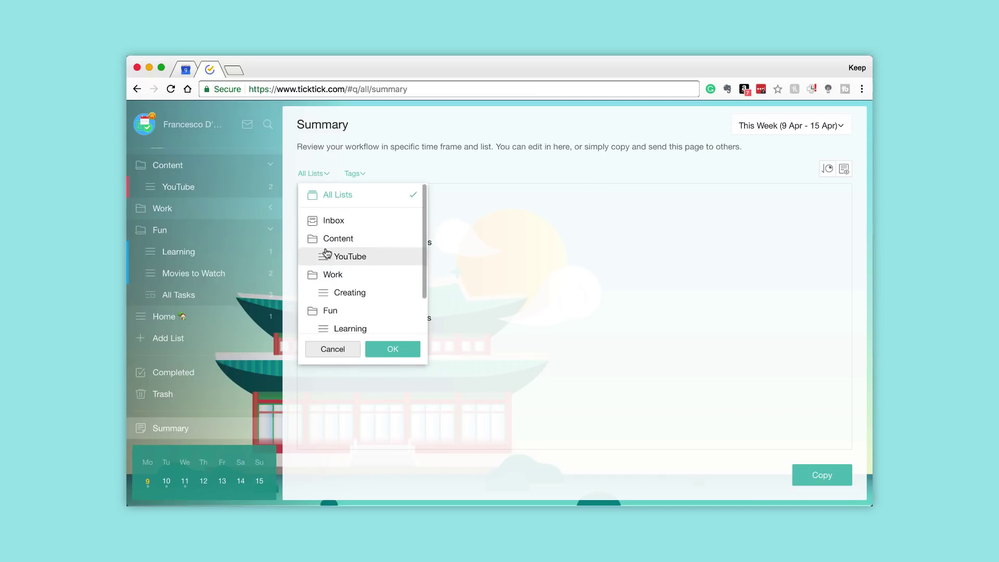
{"action": "scroll", "coordinate": [333, 265], "scroll_direction": "down", "scroll_amount": 2}
{"action": "left_click", "coordinate": [334, 305]}
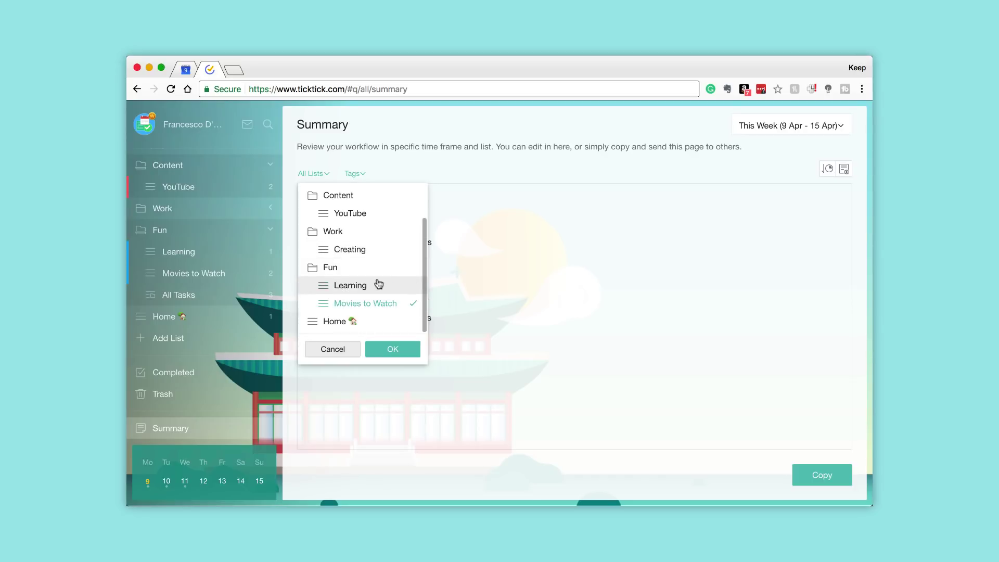
{"action": "left_click", "coordinate": [362, 287]}
{"action": "left_click", "coordinate": [378, 306]}
{"action": "left_click", "coordinate": [391, 350]}
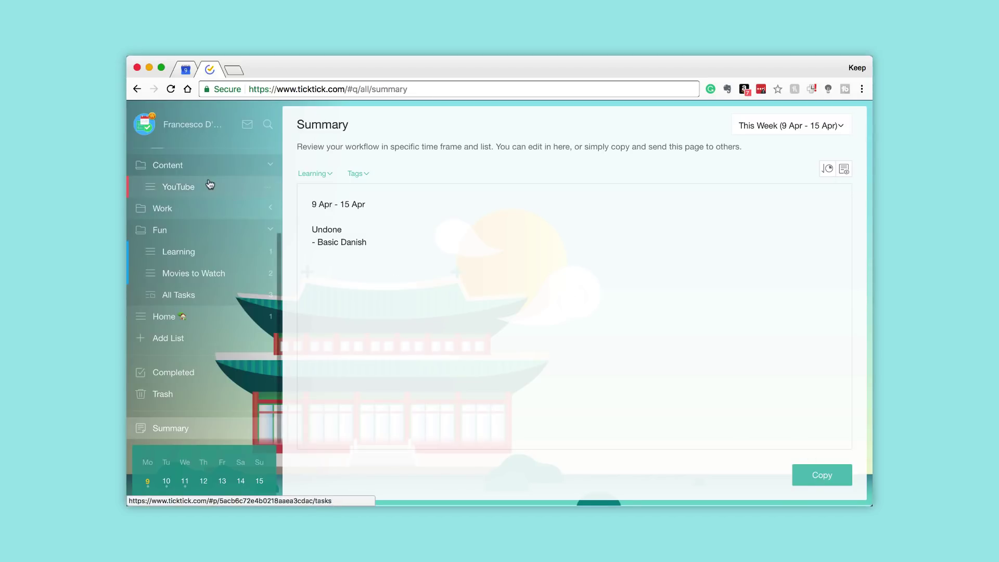
- Open the account settings and examine the date, time and task default options under Preferences
{"action": "scroll", "coordinate": [214, 185], "scroll_direction": "up", "scroll_amount": 5}
{"action": "left_click", "coordinate": [204, 129]}
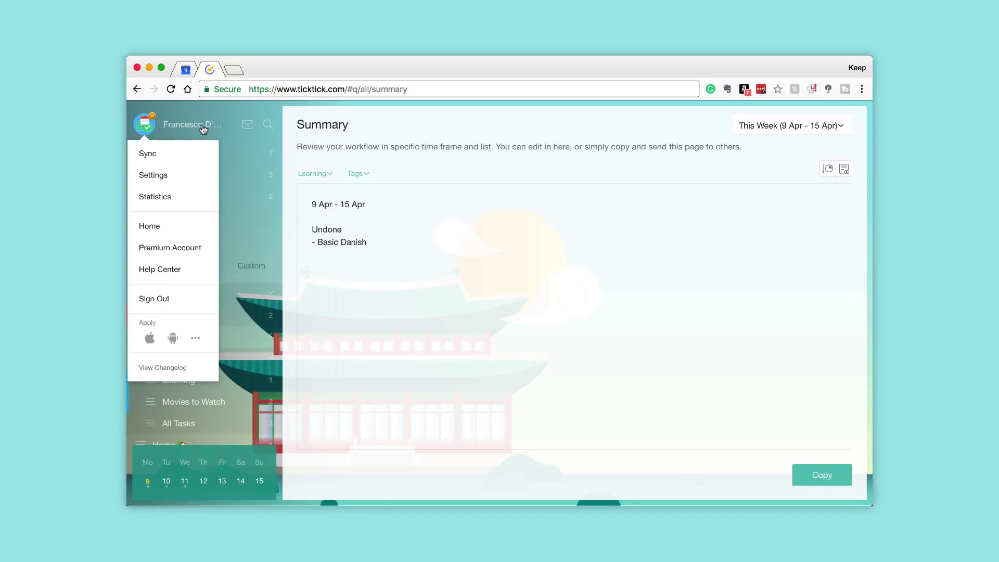
{"action": "left_click", "coordinate": [174, 174]}
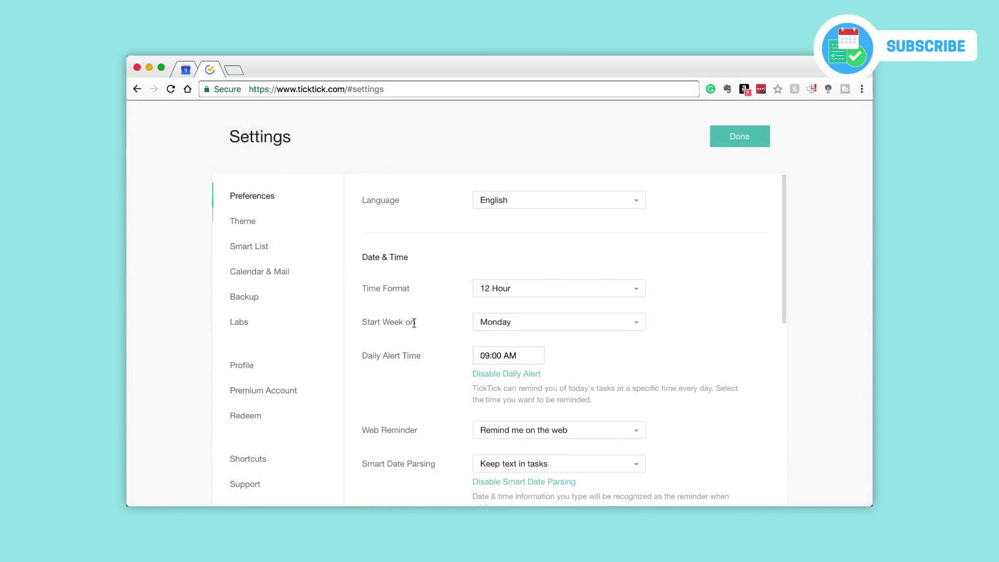
{"action": "scroll", "coordinate": [415, 323], "scroll_direction": "down", "scroll_amount": 4}
{"action": "scroll", "coordinate": [446, 279], "scroll_direction": "down", "scroll_amount": 6}
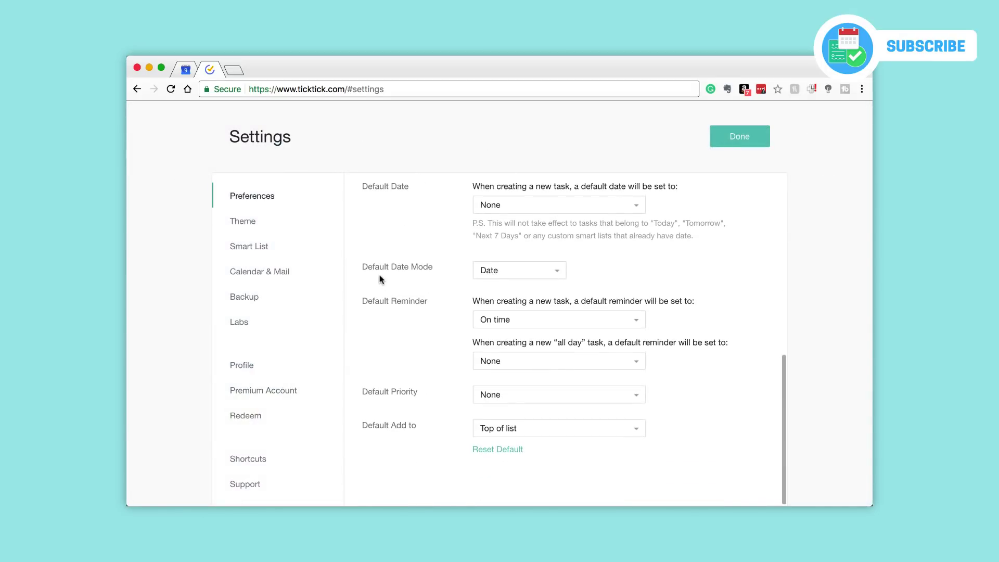
- Apply the Shanghai theme from the City Series and view the All task list with it
{"action": "left_click", "coordinate": [274, 225]}
{"action": "scroll", "coordinate": [482, 317], "scroll_direction": "up", "scroll_amount": 5}
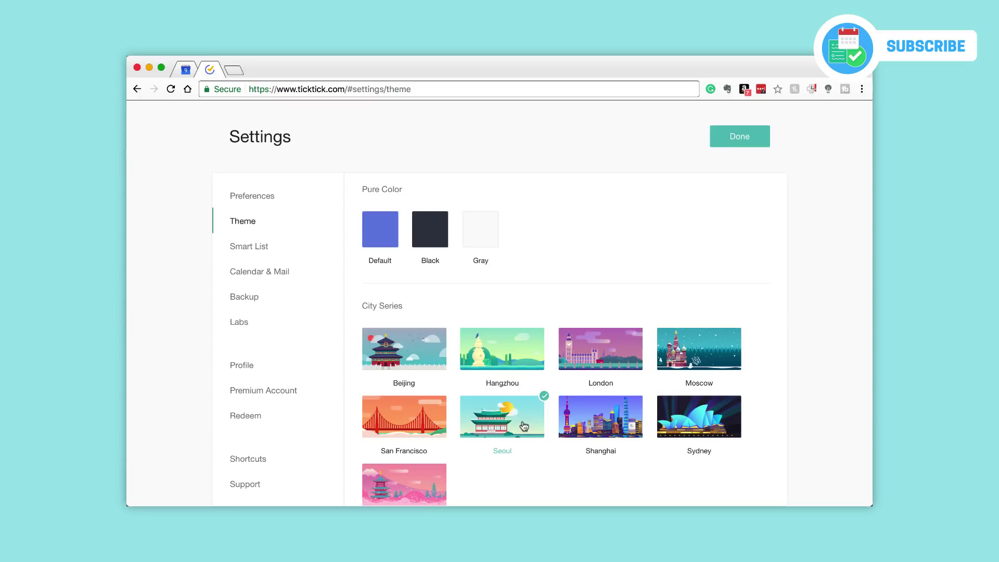
{"action": "scroll", "coordinate": [518, 408], "scroll_direction": "down", "scroll_amount": 5}
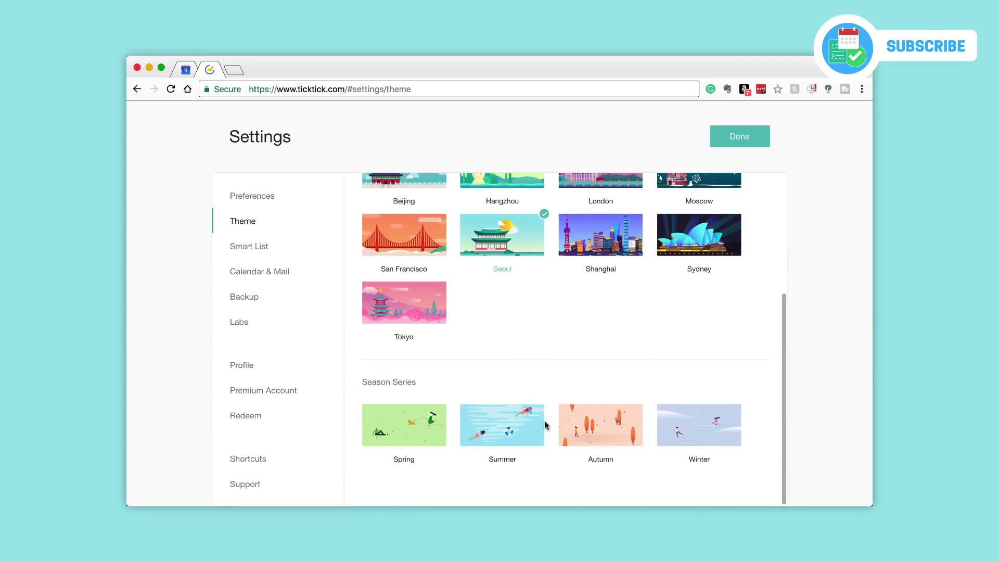
{"action": "left_click", "coordinate": [616, 237]}
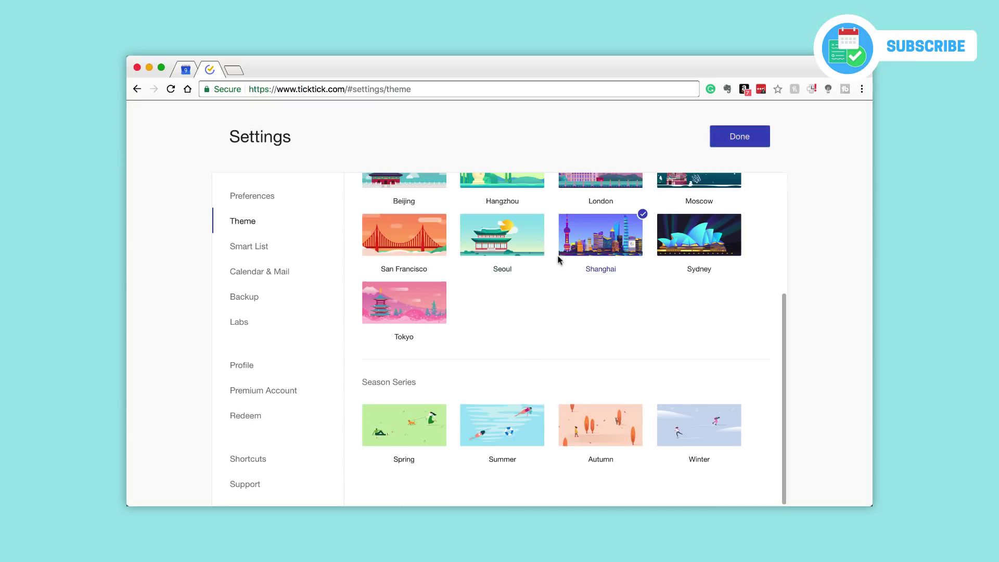
{"action": "scroll", "coordinate": [598, 231], "scroll_direction": "up", "scroll_amount": 5}
{"action": "left_click", "coordinate": [761, 136]}
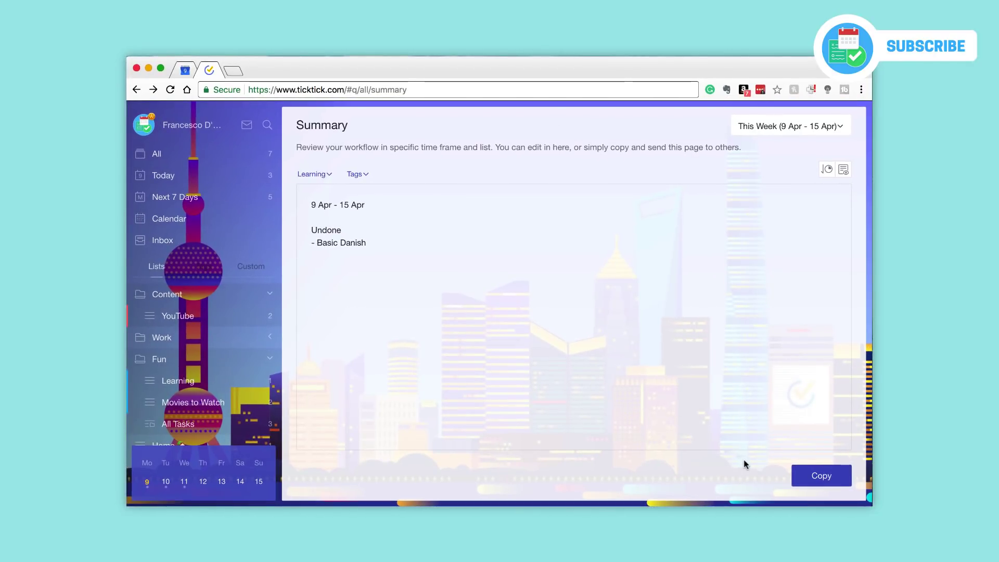
{"action": "left_click", "coordinate": [250, 156]}
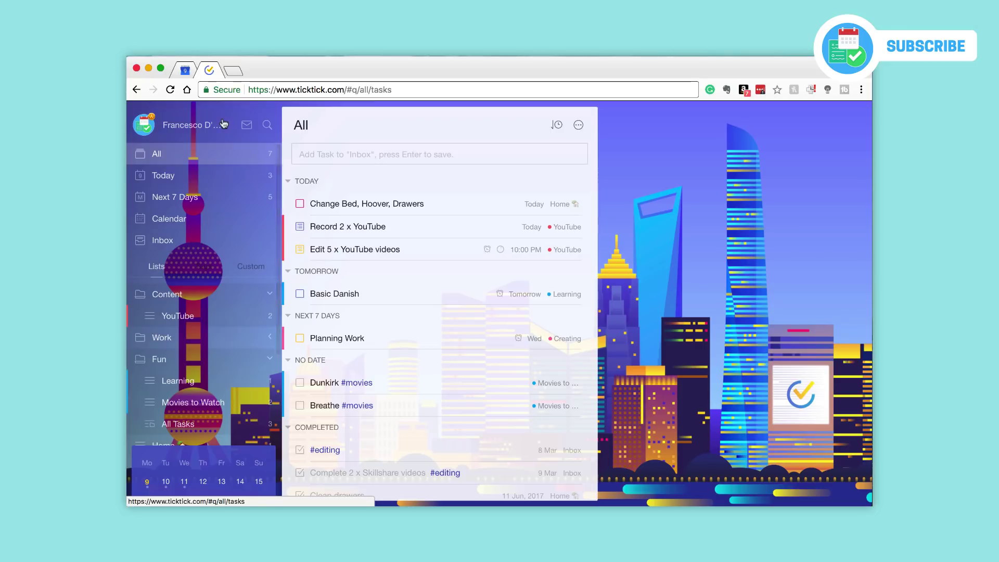
- Reopen the theme settings and select the San Francisco theme from the City Series
{"action": "left_click", "coordinate": [190, 130]}
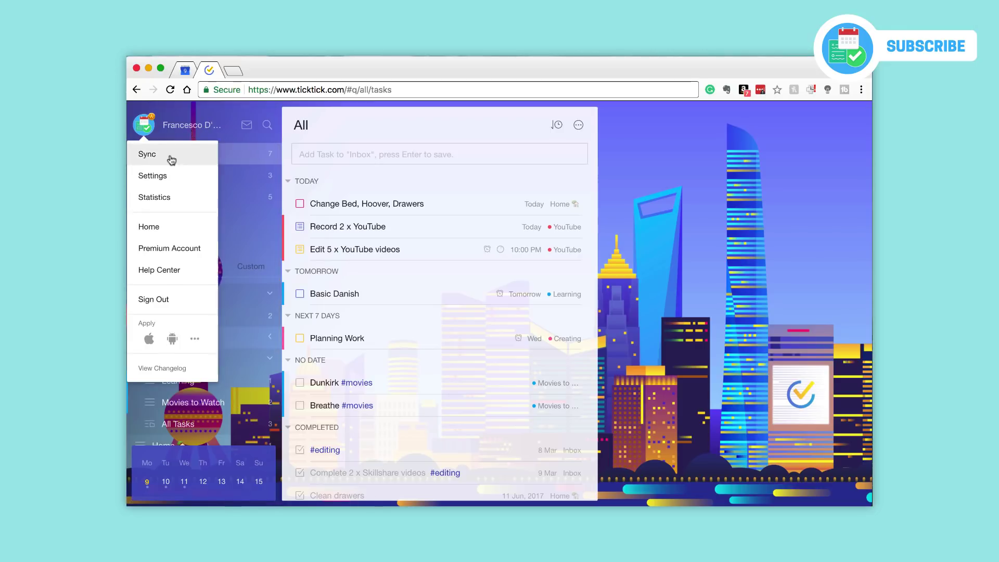
{"action": "left_click", "coordinate": [168, 175]}
{"action": "left_click", "coordinate": [270, 224]}
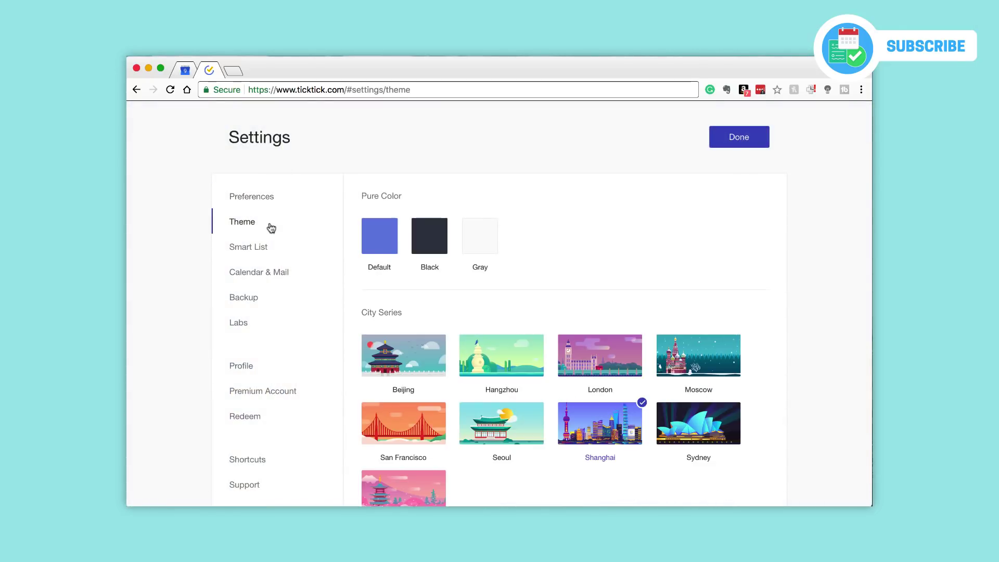
{"action": "scroll", "coordinate": [509, 393], "scroll_direction": "down", "scroll_amount": 3}
{"action": "left_click", "coordinate": [440, 341]}
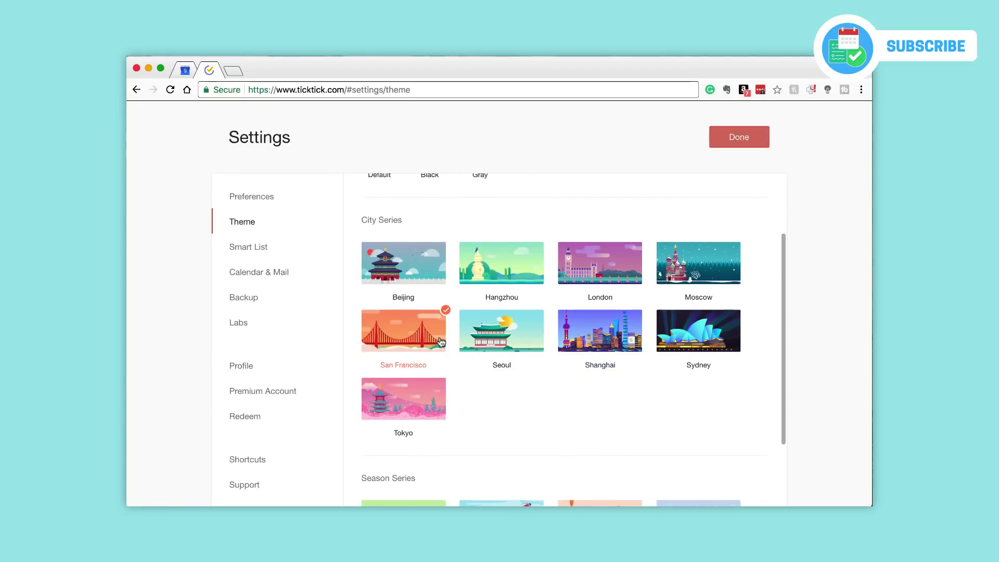